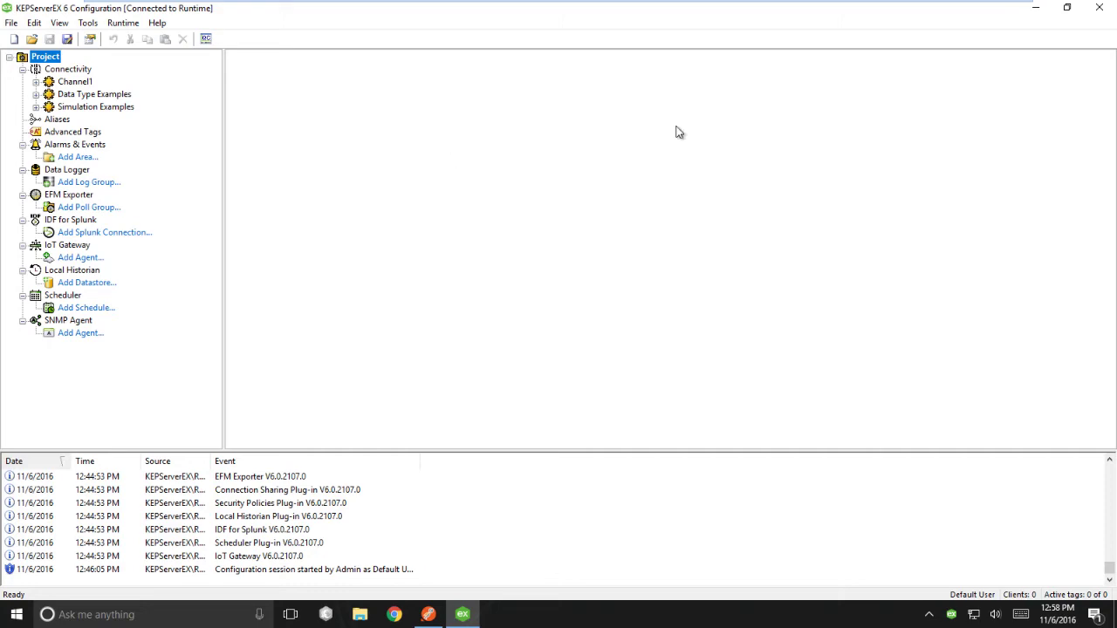
Step: In Settings, enable the Configuration API service, set CORS Allowed Origins to *, and apply
{"action": "left_click", "coordinate": [1036, 9]}
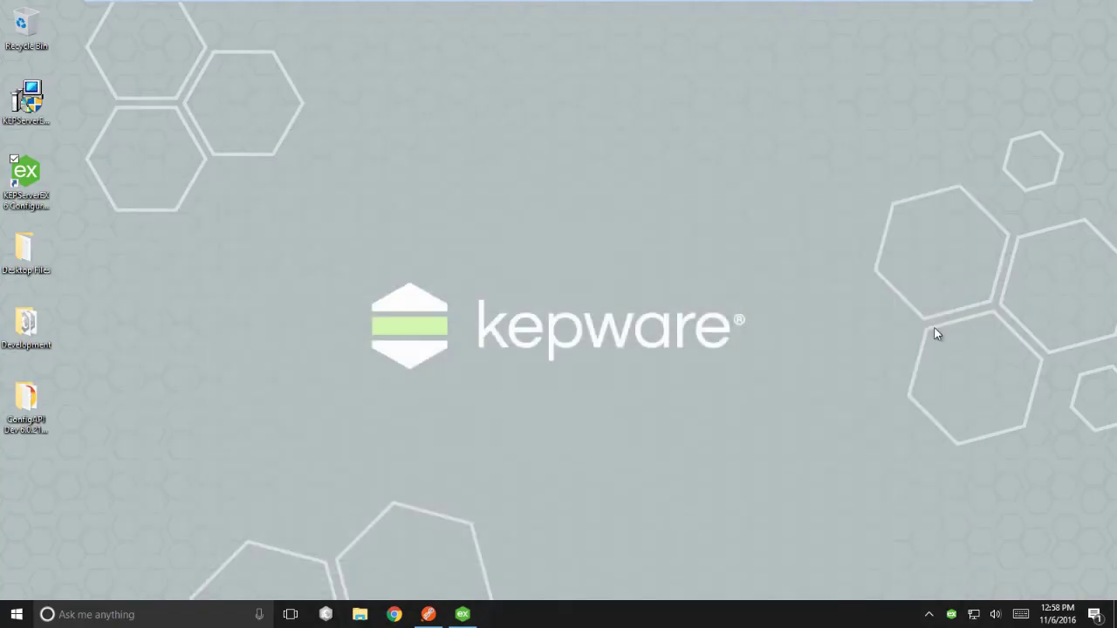
{"action": "right_click", "coordinate": [951, 617]}
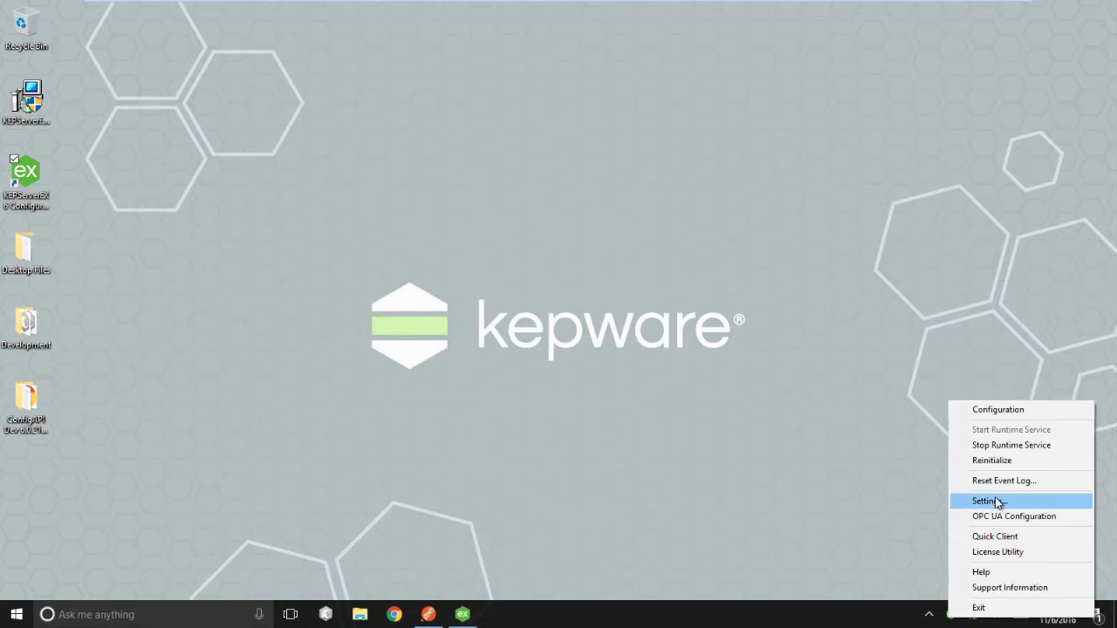
{"action": "left_click", "coordinate": [997, 503]}
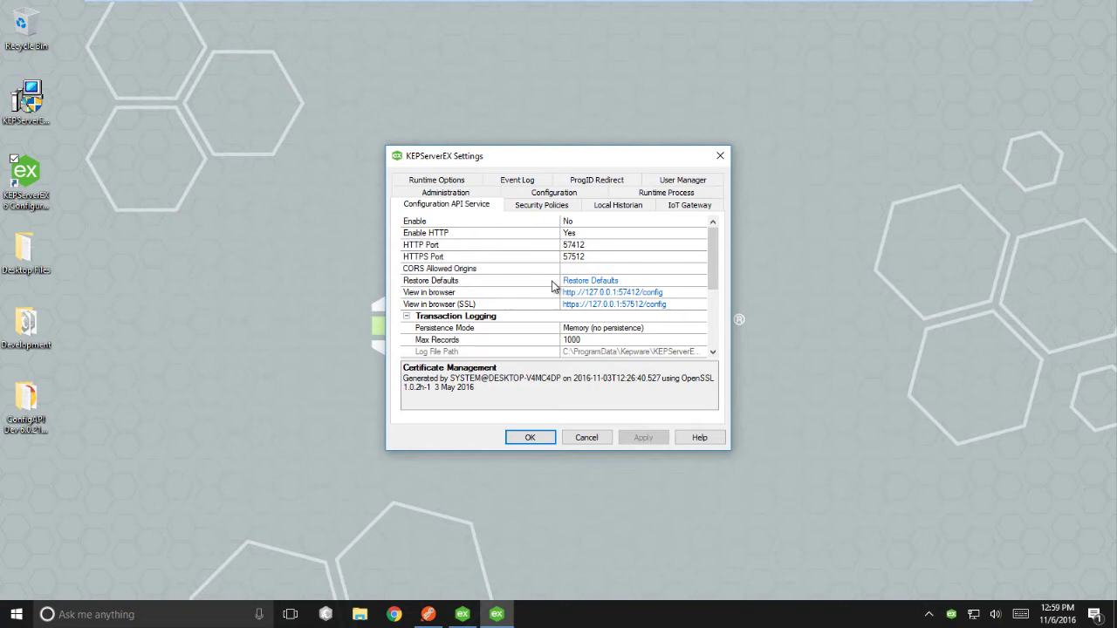
{"action": "left_click", "coordinate": [673, 221]}
{"action": "left_click", "coordinate": [702, 222]}
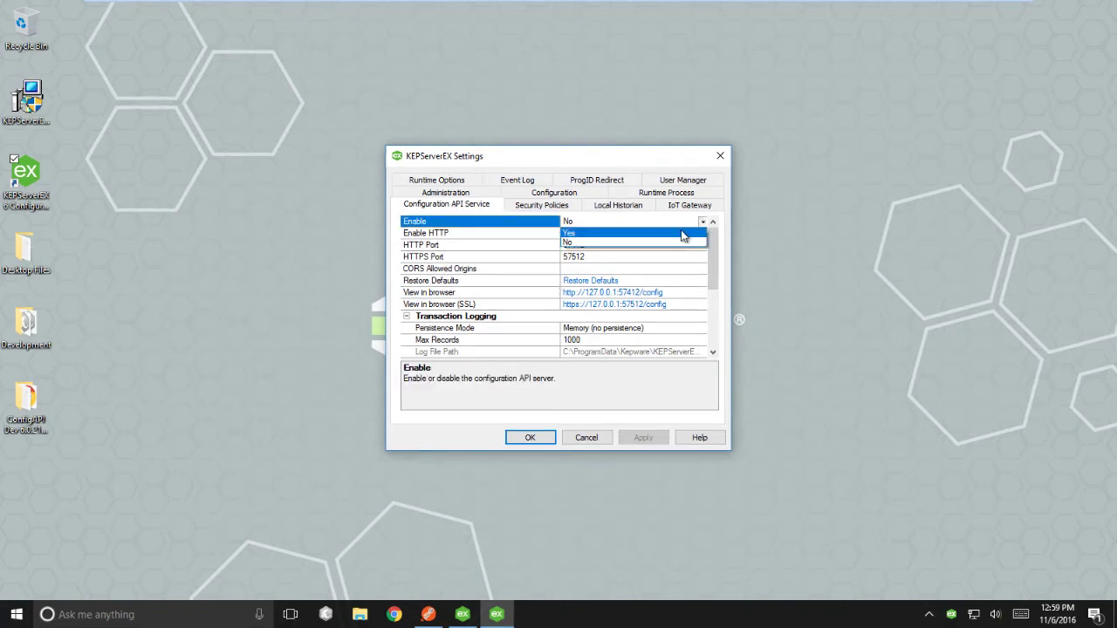
{"action": "left_click", "coordinate": [683, 234]}
{"action": "left_click", "coordinate": [568, 271]}
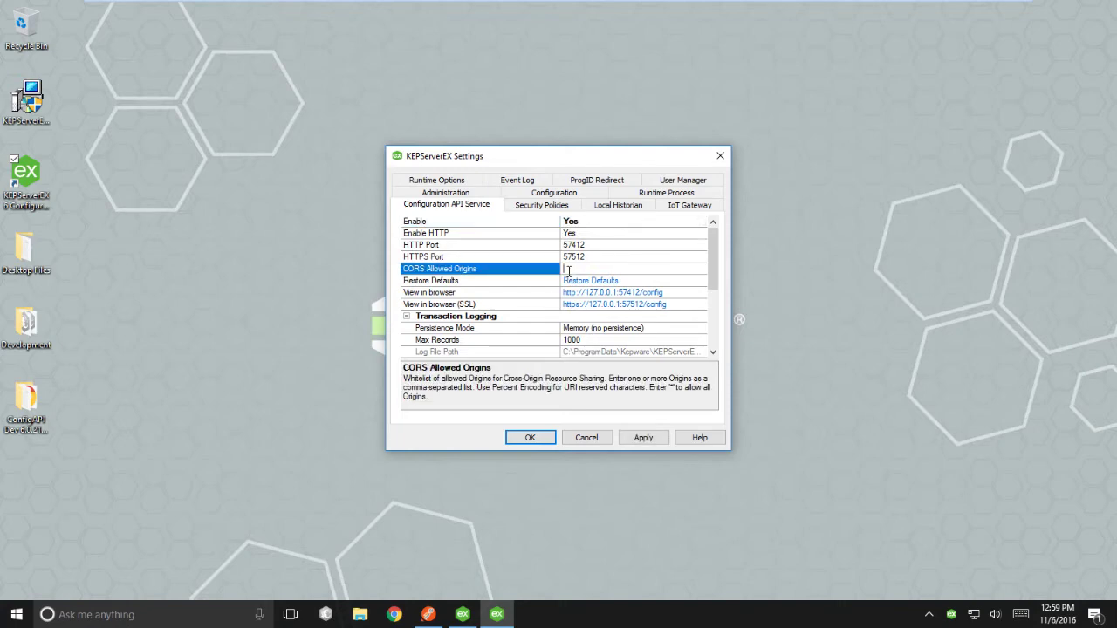
{"action": "type", "text": "*"}
{"action": "left_click", "coordinate": [656, 441]}
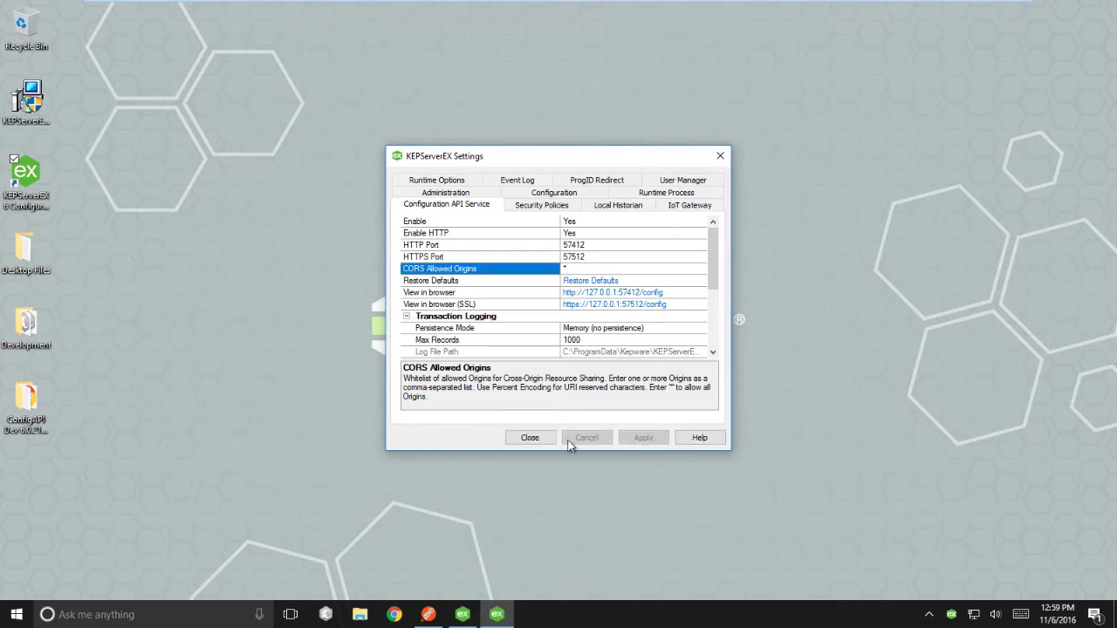
Step: Close Settings and review the Configuration API's supported drivers and endpoint documentation in Firefox
{"action": "left_click", "coordinate": [534, 442]}
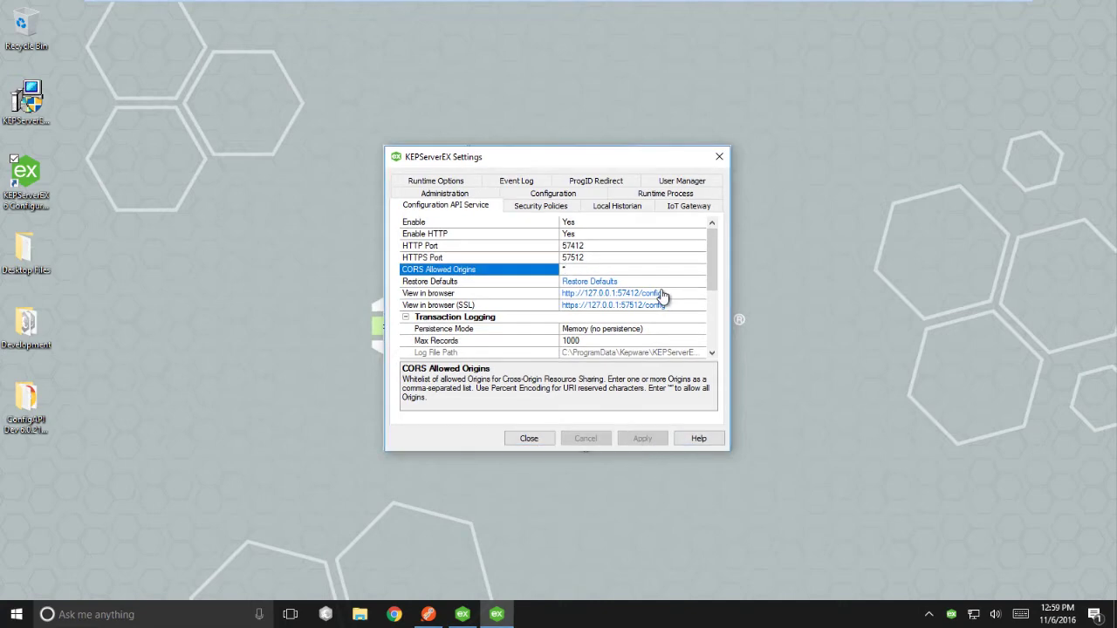
{"action": "left_click", "coordinate": [661, 294]}
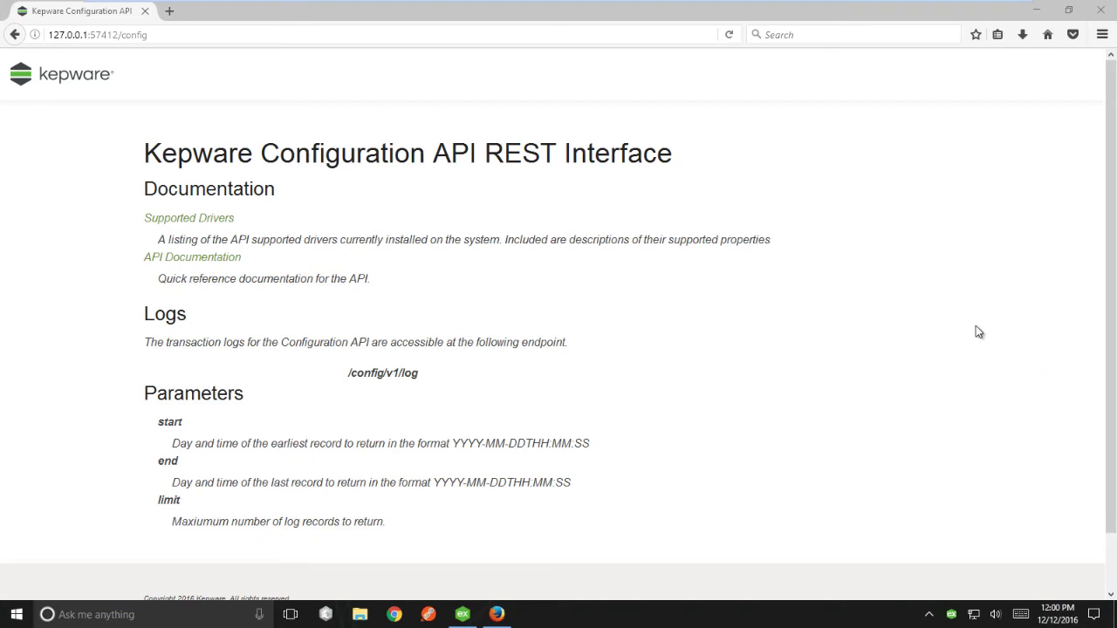
{"action": "left_click", "coordinate": [168, 218]}
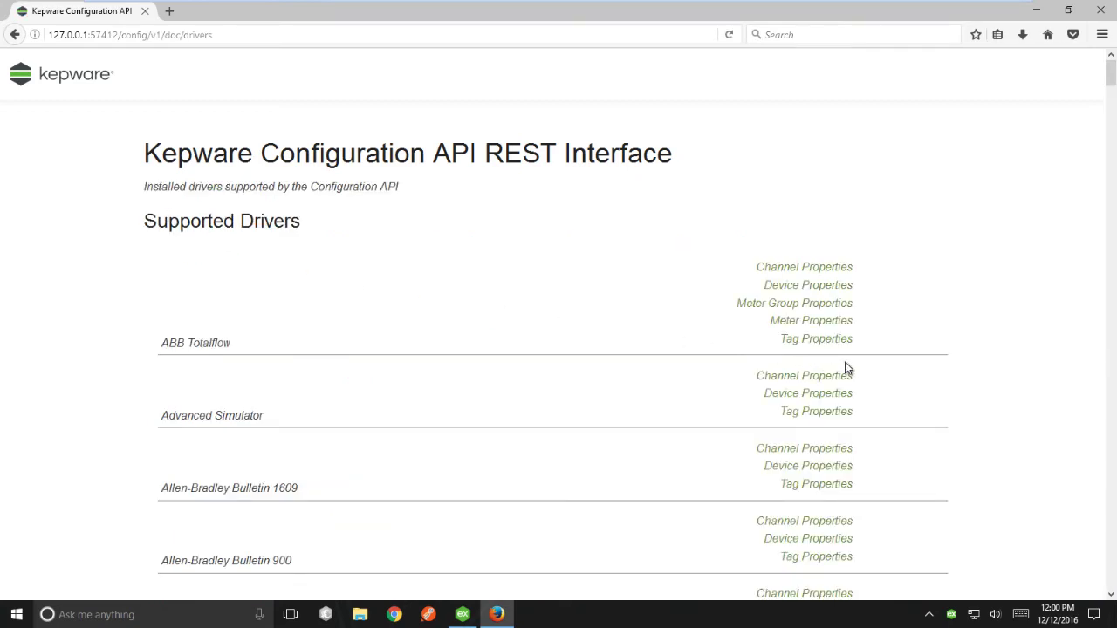
{"action": "left_click", "coordinate": [13, 35]}
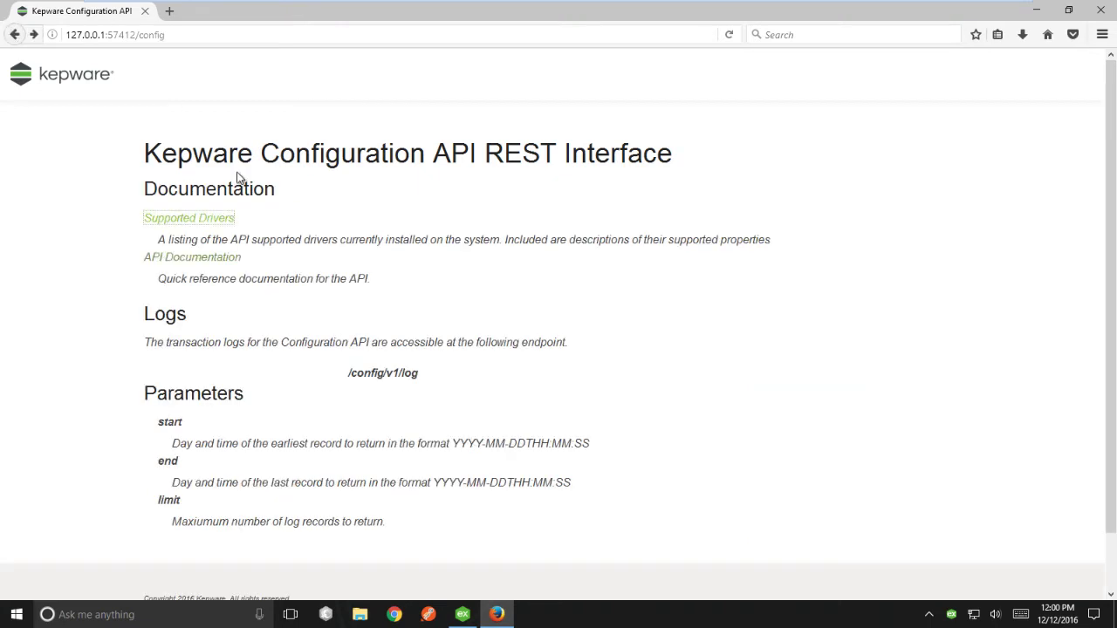
{"action": "left_click", "coordinate": [215, 263]}
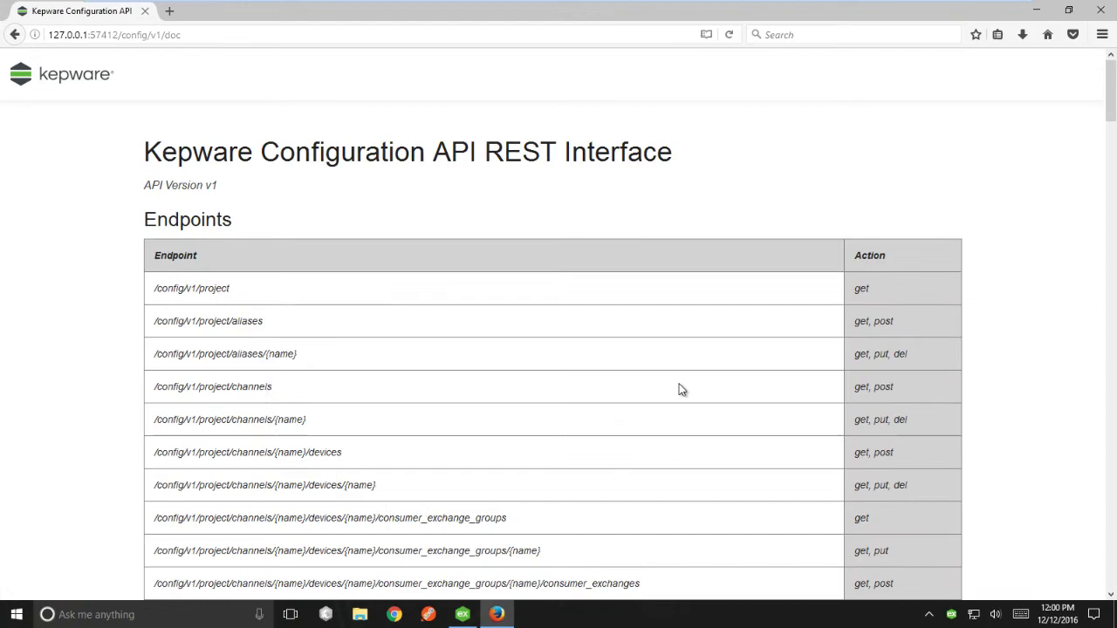
{"action": "scroll", "coordinate": [682, 389], "scroll_direction": "down", "scroll_amount": 5}
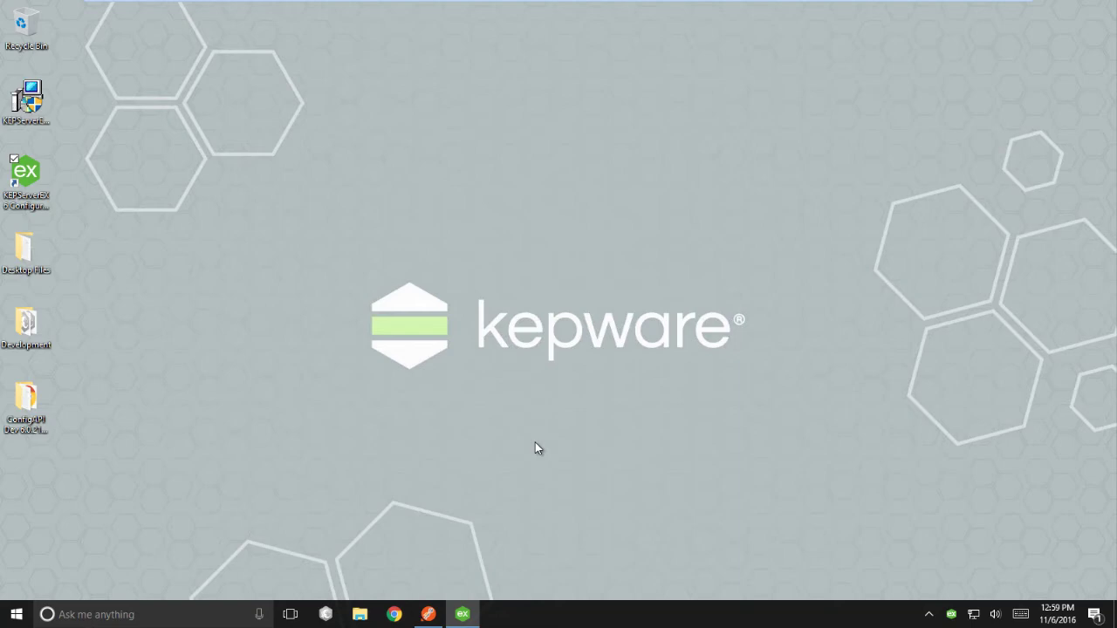
{"action": "left_click", "coordinate": [429, 614]}
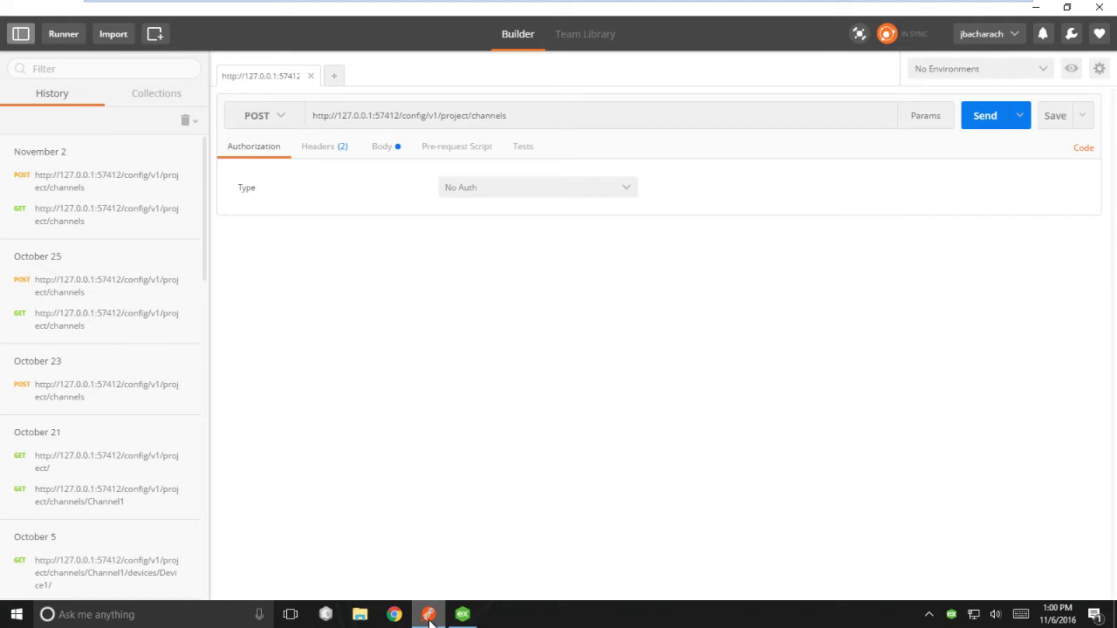
{"action": "left_click", "coordinate": [127, 215]}
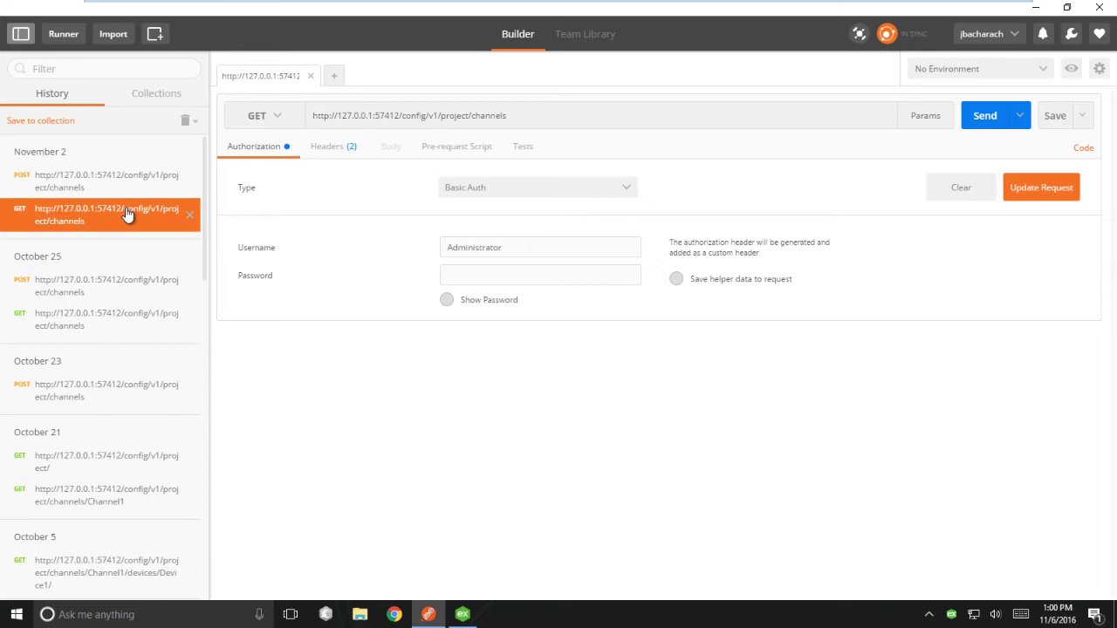
{"action": "left_click", "coordinate": [279, 119]}
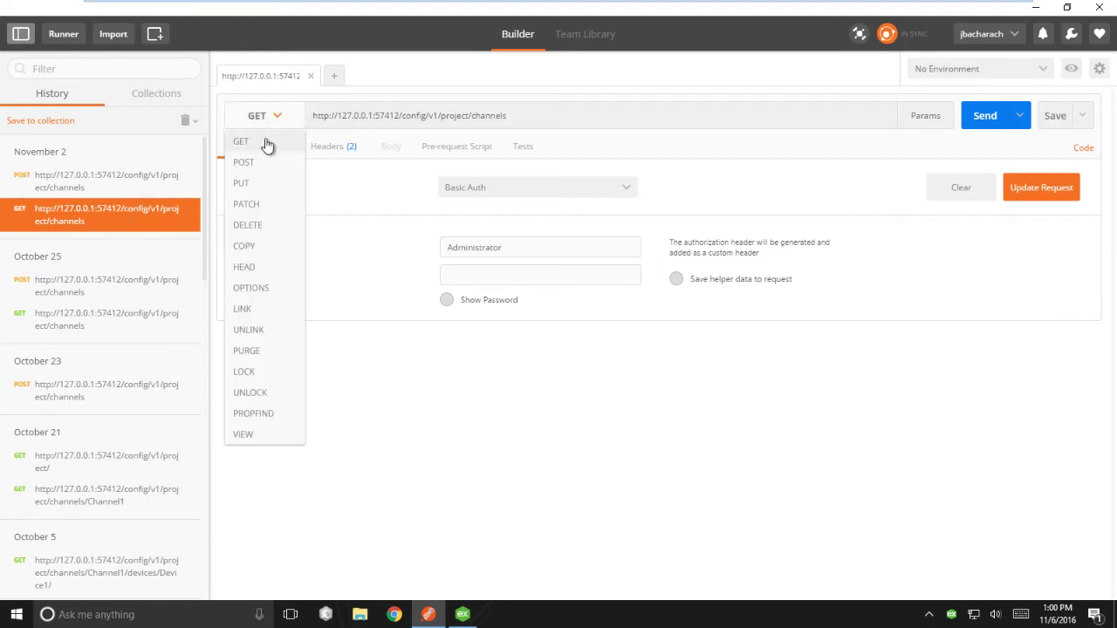
{"action": "left_click", "coordinate": [267, 144]}
{"action": "left_click", "coordinate": [521, 114]}
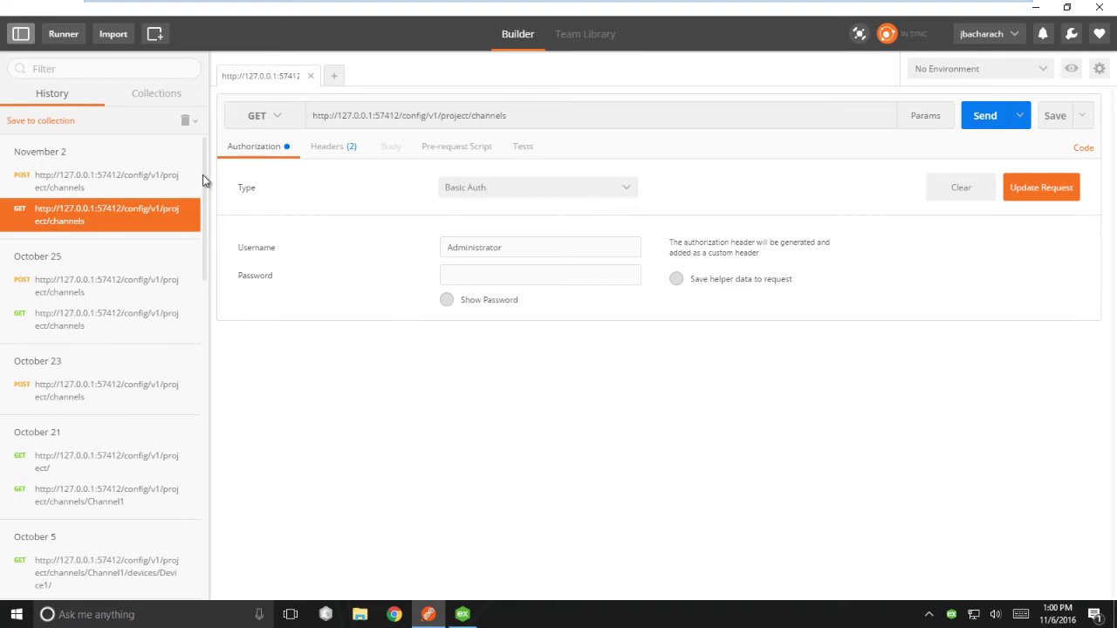
{"action": "left_click", "coordinate": [635, 197]}
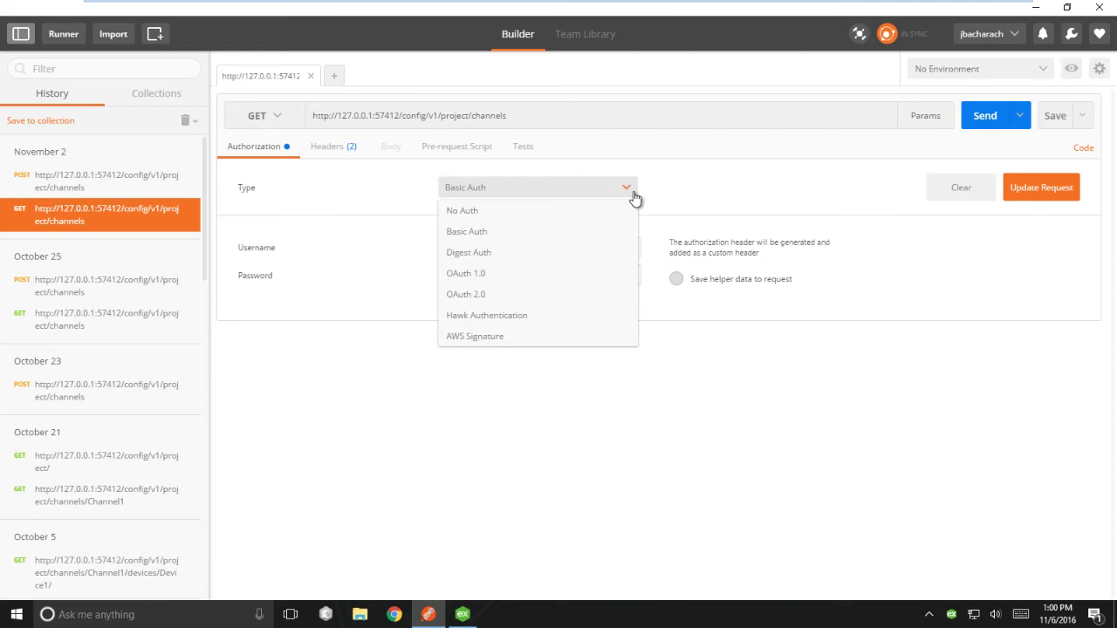
{"action": "left_click", "coordinate": [570, 232]}
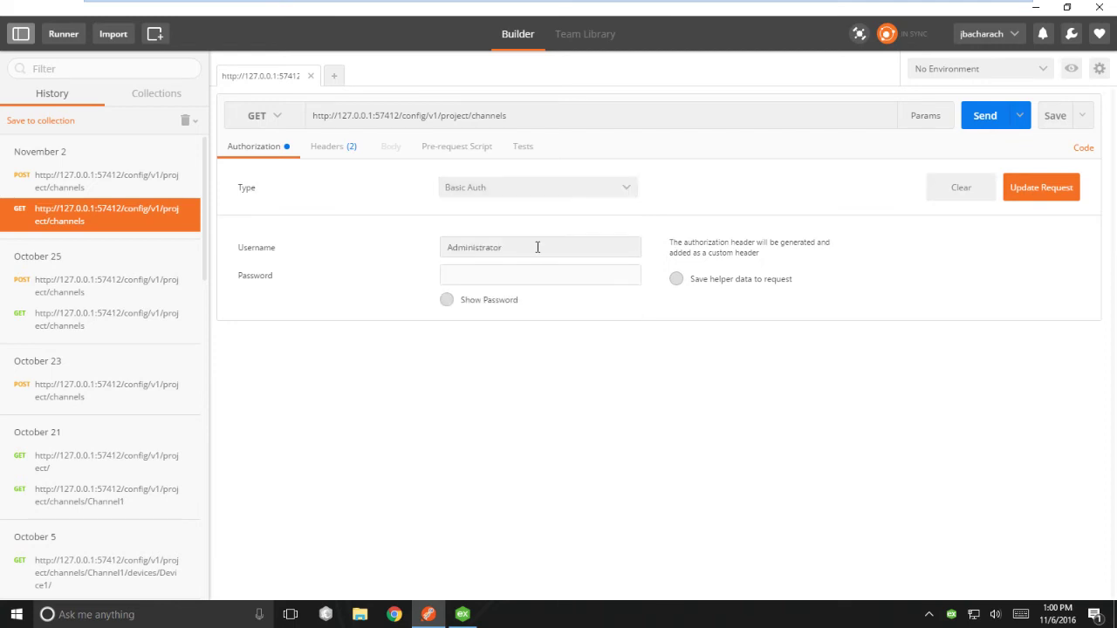
{"action": "left_click_drag", "start_coordinate": [534, 247], "coordinate": [431, 262]}
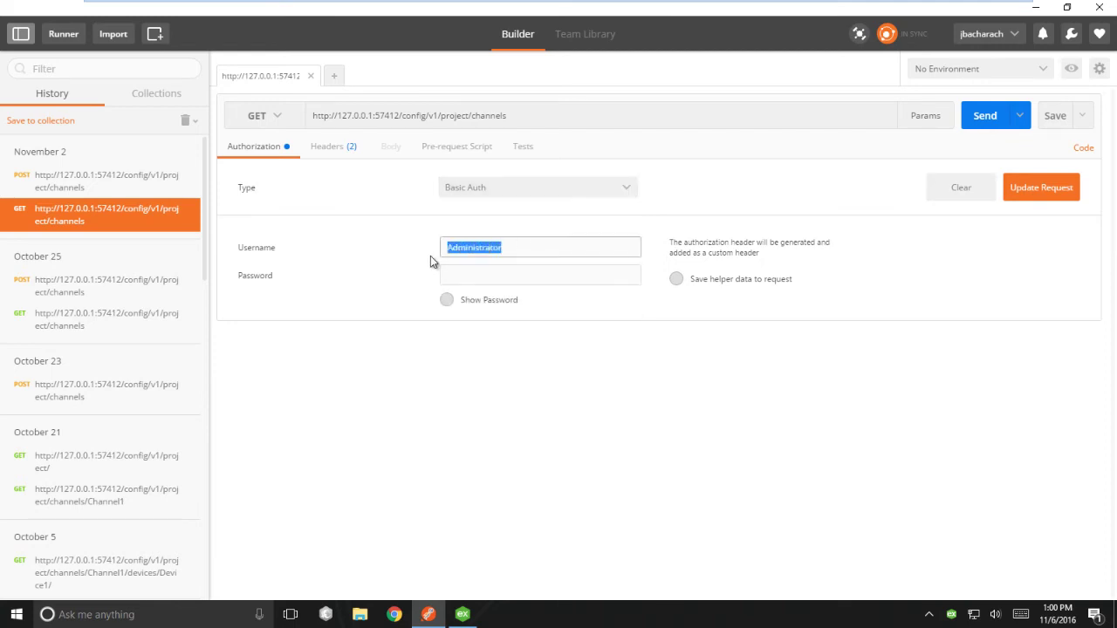
{"action": "left_click", "coordinate": [493, 276]}
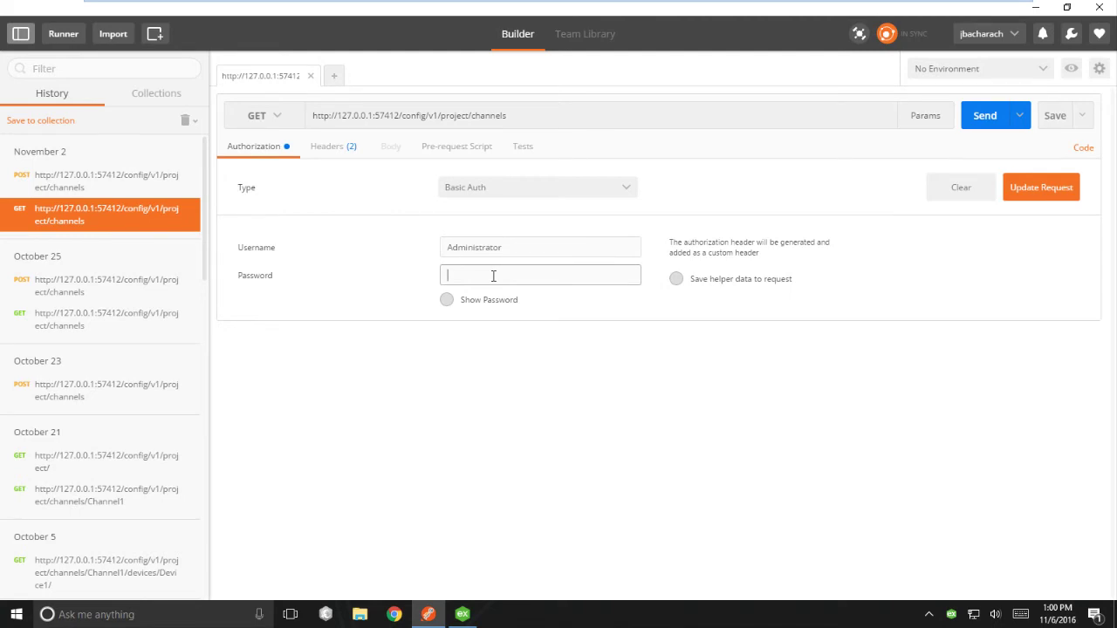
Step: Send the GET and review the 200 OK JSON listing Channel1 and Data Type Examples
{"action": "left_click", "coordinate": [989, 119]}
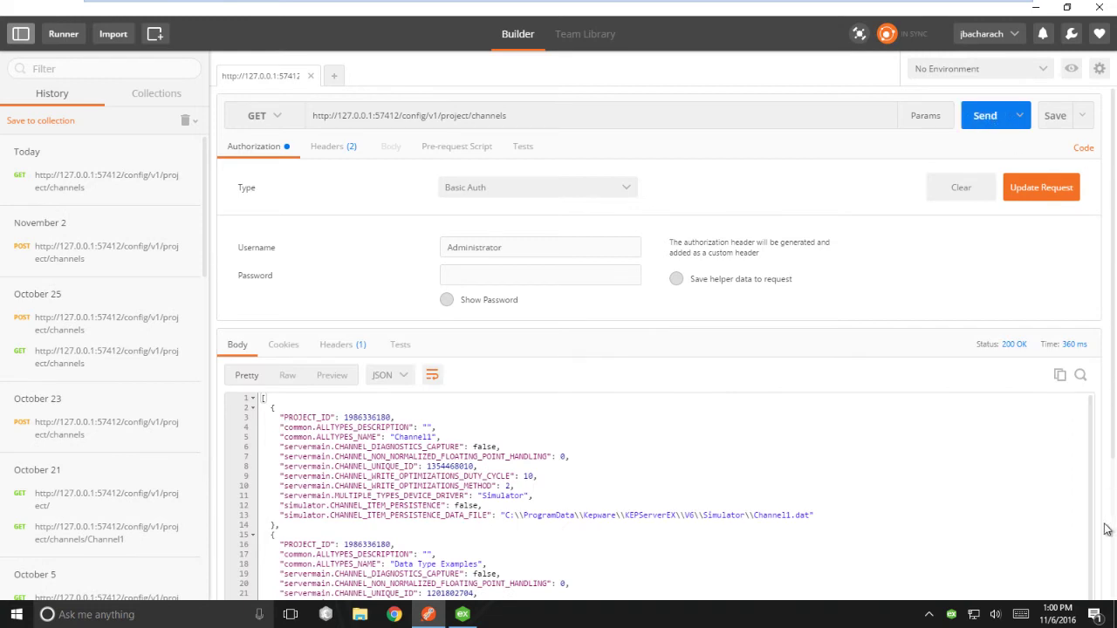
{"action": "scroll", "coordinate": [1091, 533], "scroll_direction": "down", "scroll_amount": 1}
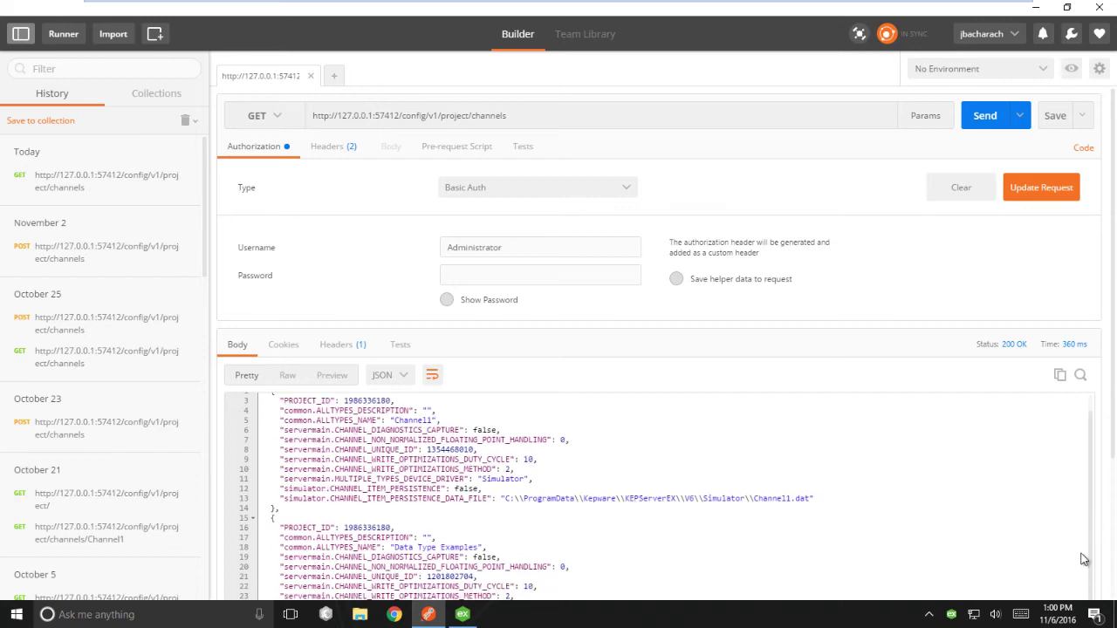
{"action": "scroll", "coordinate": [1088, 524], "scroll_direction": "up", "scroll_amount": 1}
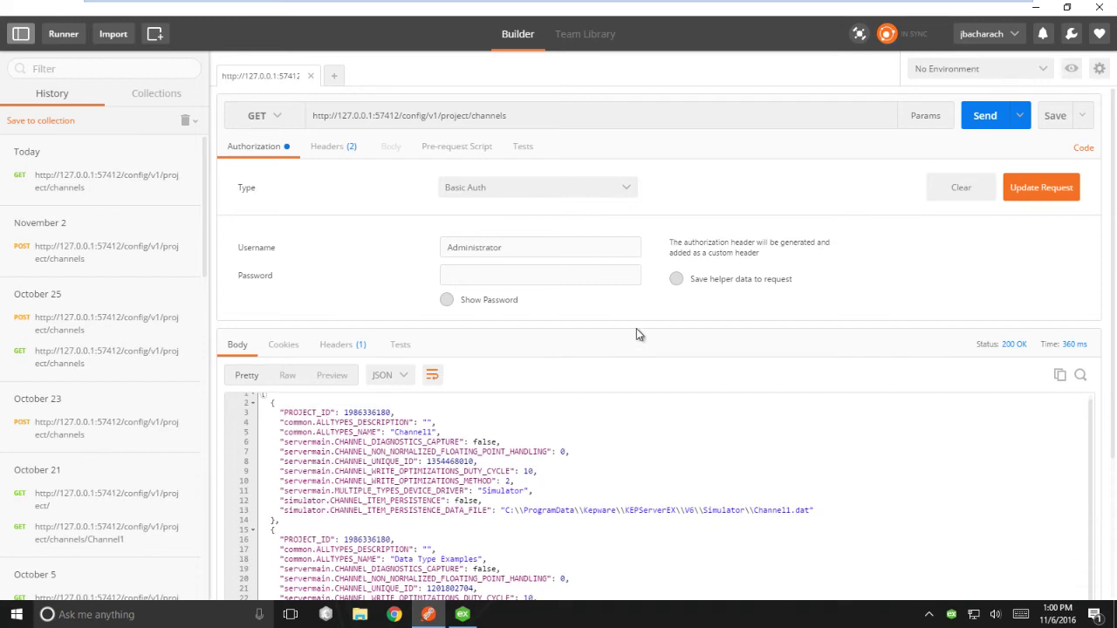
{"action": "left_click", "coordinate": [391, 412]}
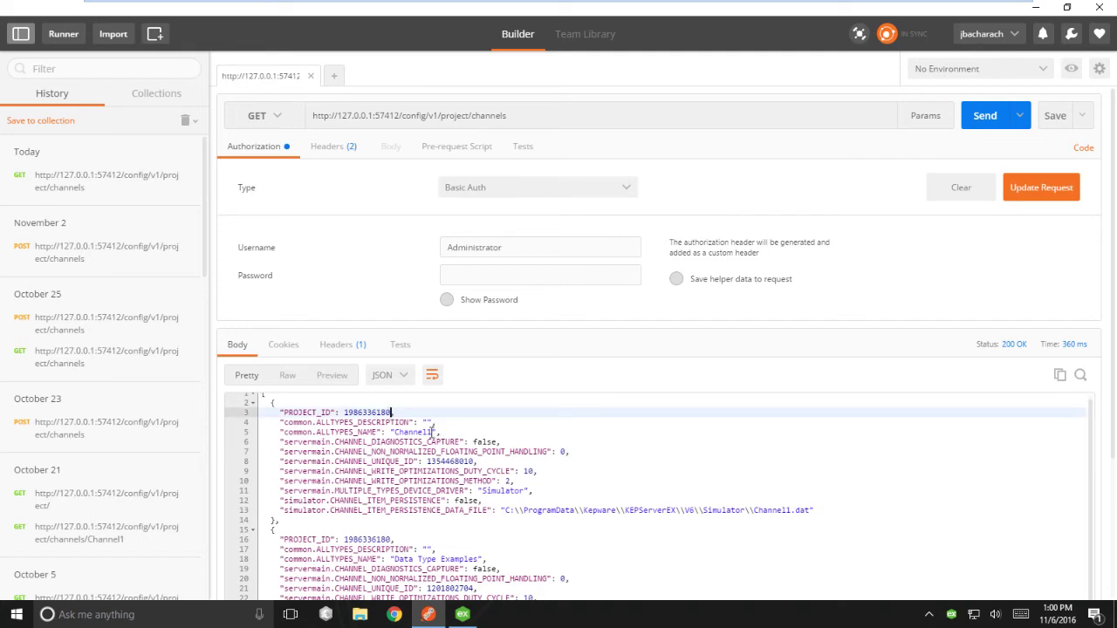
Step: POST a JSON body to /config/v1/project/channels creating a Modbus TCP/IP Ethernet channel named Modbus
{"action": "left_click", "coordinate": [118, 248]}
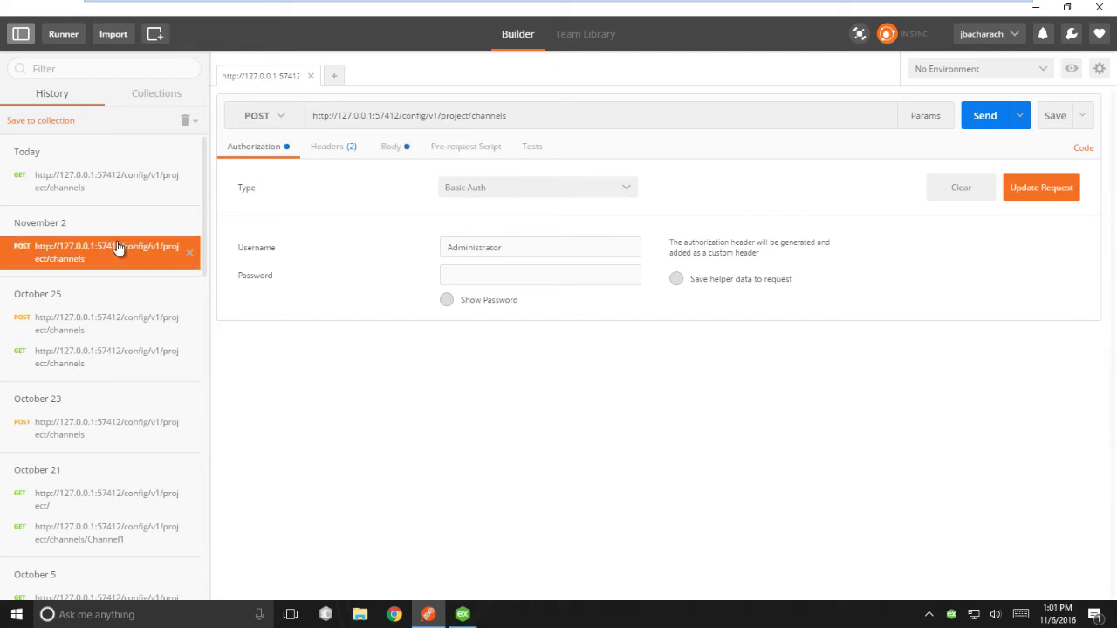
{"action": "left_click", "coordinate": [285, 124]}
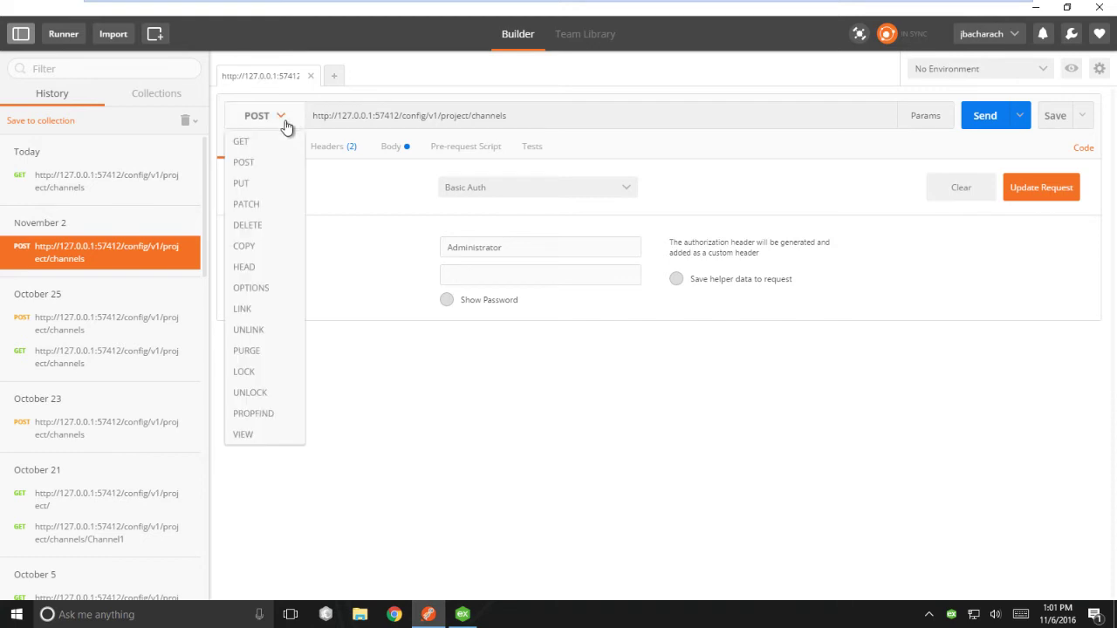
{"action": "left_click", "coordinate": [248, 164]}
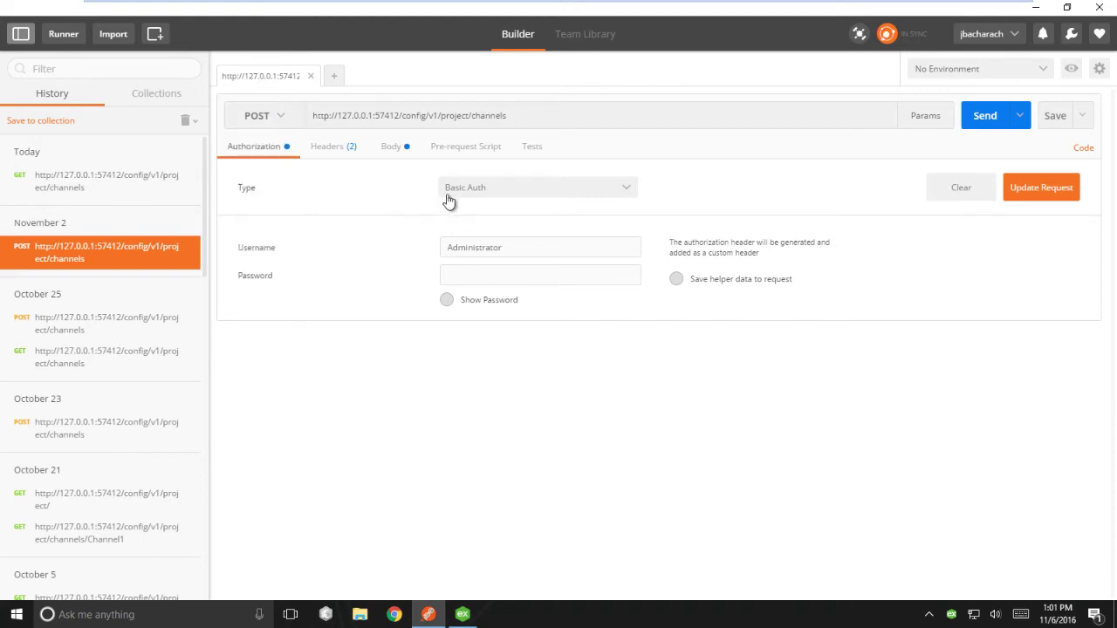
{"action": "left_click", "coordinate": [392, 146]}
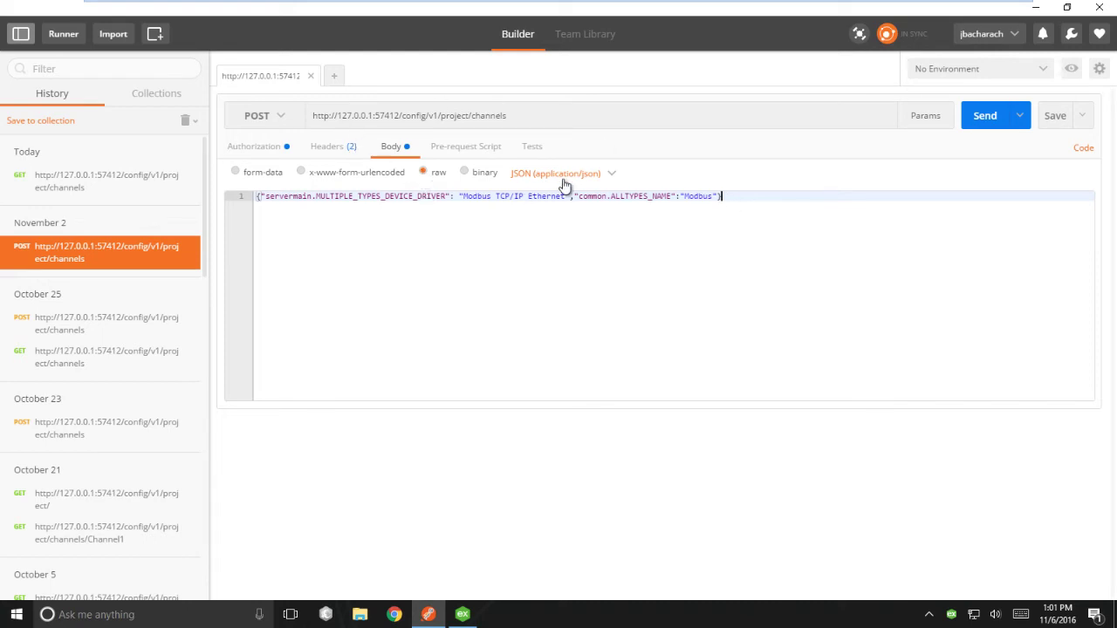
{"action": "left_click", "coordinate": [617, 175]}
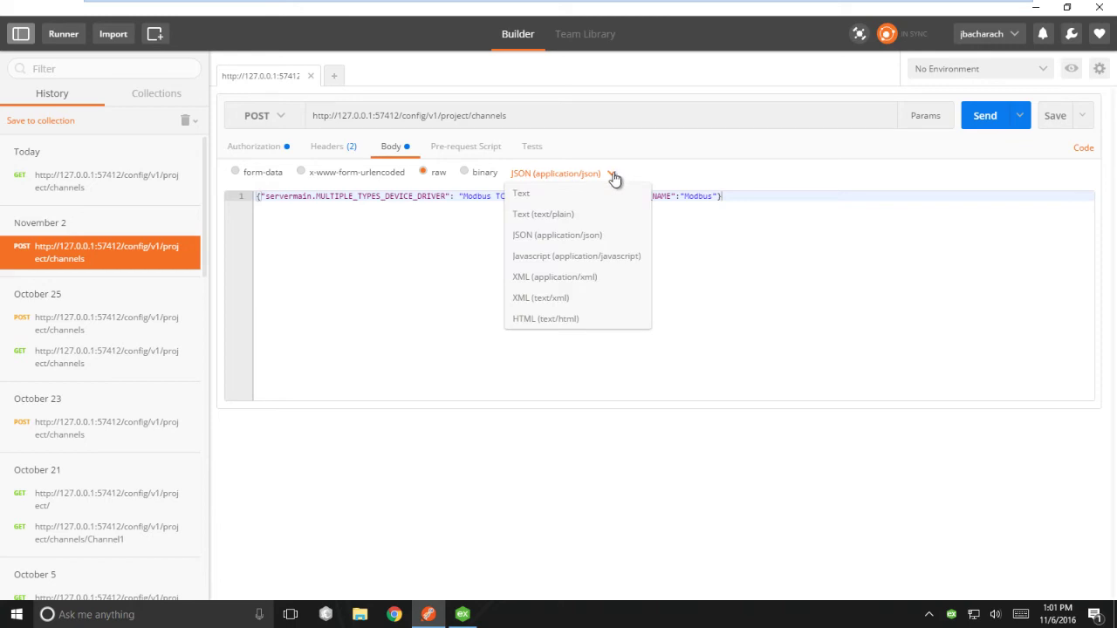
{"action": "left_click", "coordinate": [571, 242]}
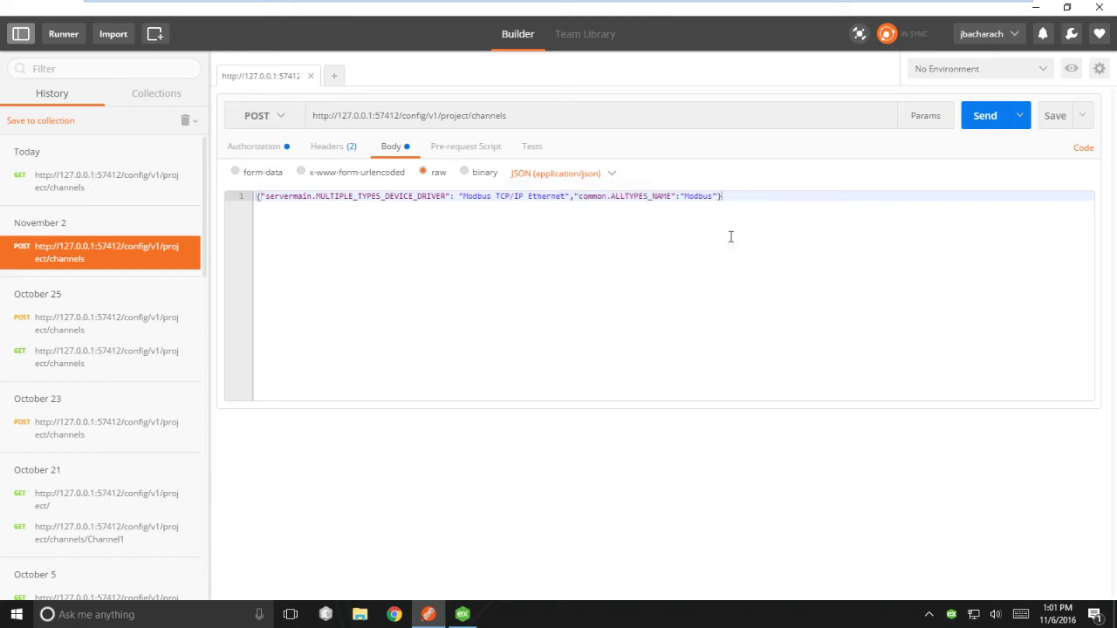
{"action": "left_click", "coordinate": [983, 120]}
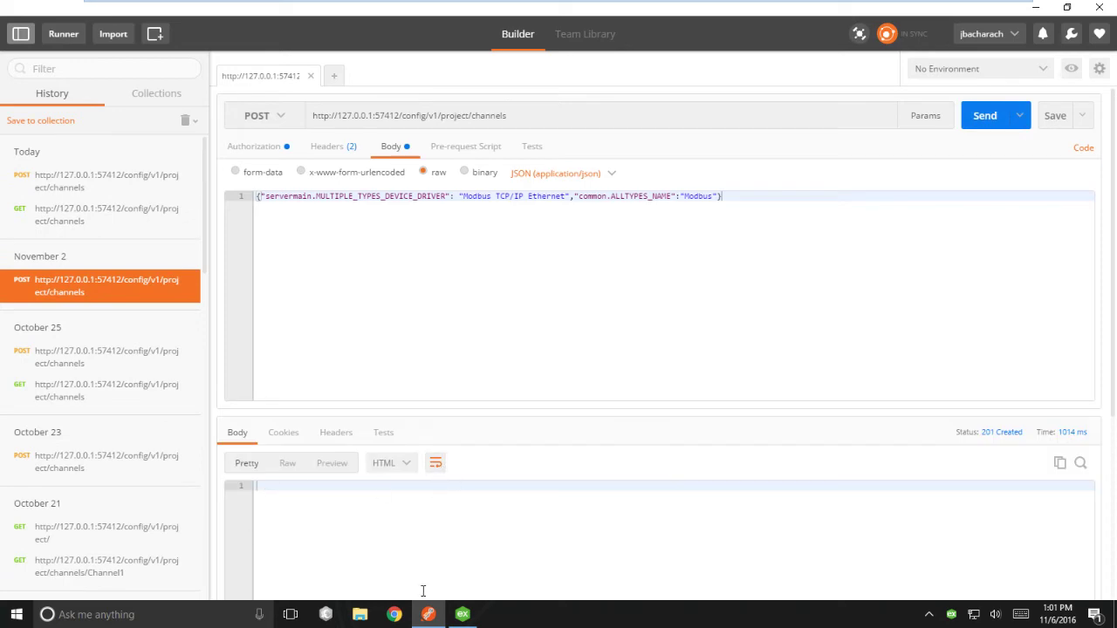
Step: Confirm the Modbus channel appears in KEPServerEX with no devices, then return to Postman
{"action": "left_click", "coordinate": [462, 615]}
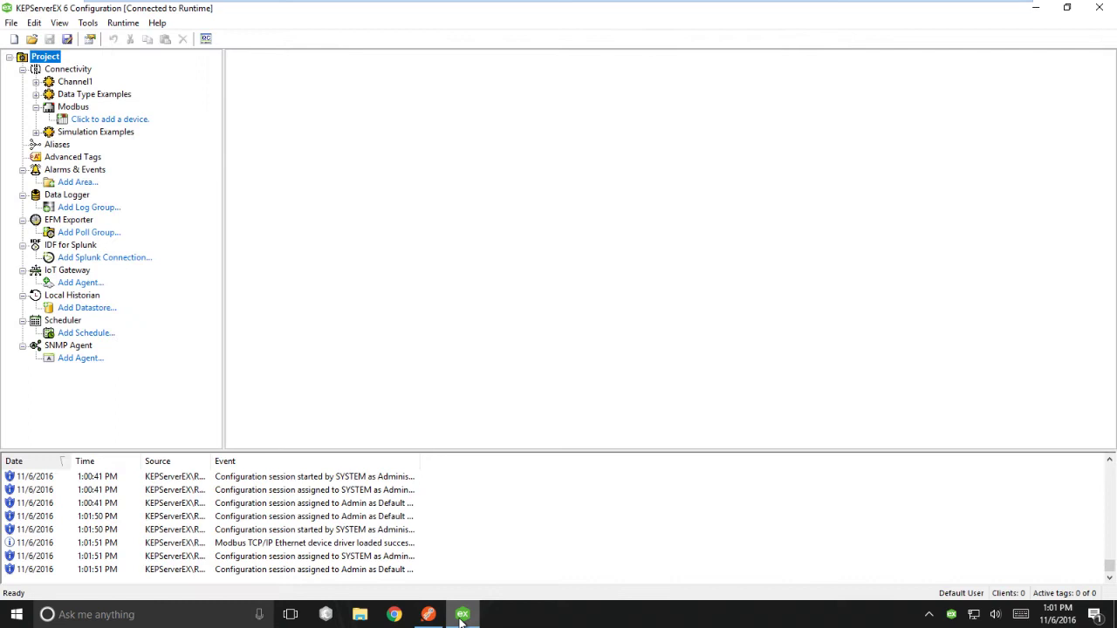
{"action": "left_click", "coordinate": [75, 107]}
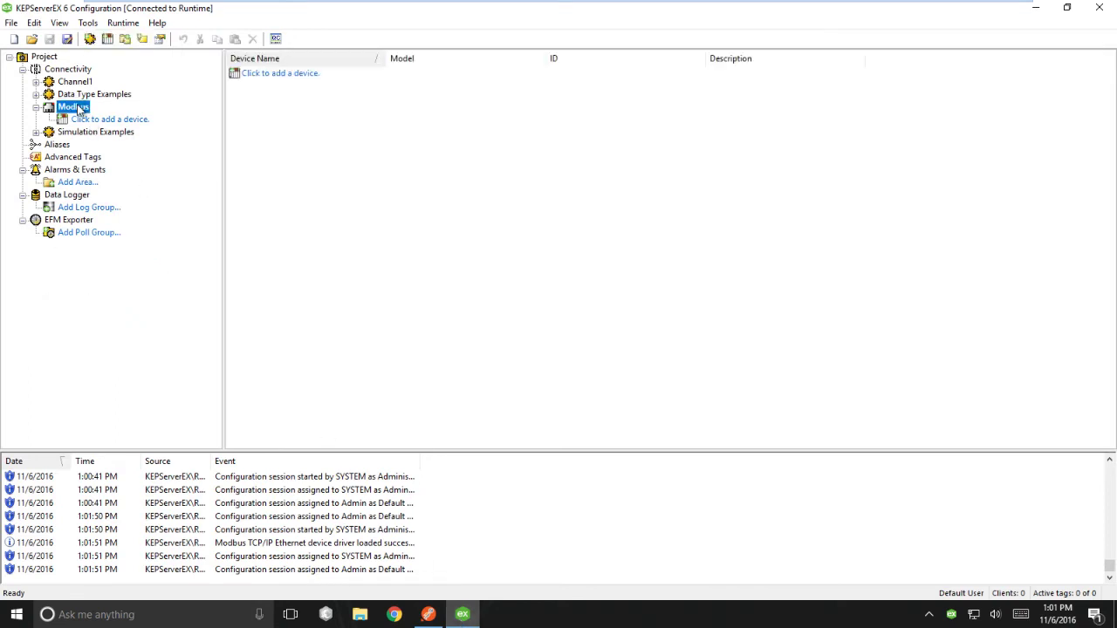
{"action": "key", "text": "alt+Tab"}
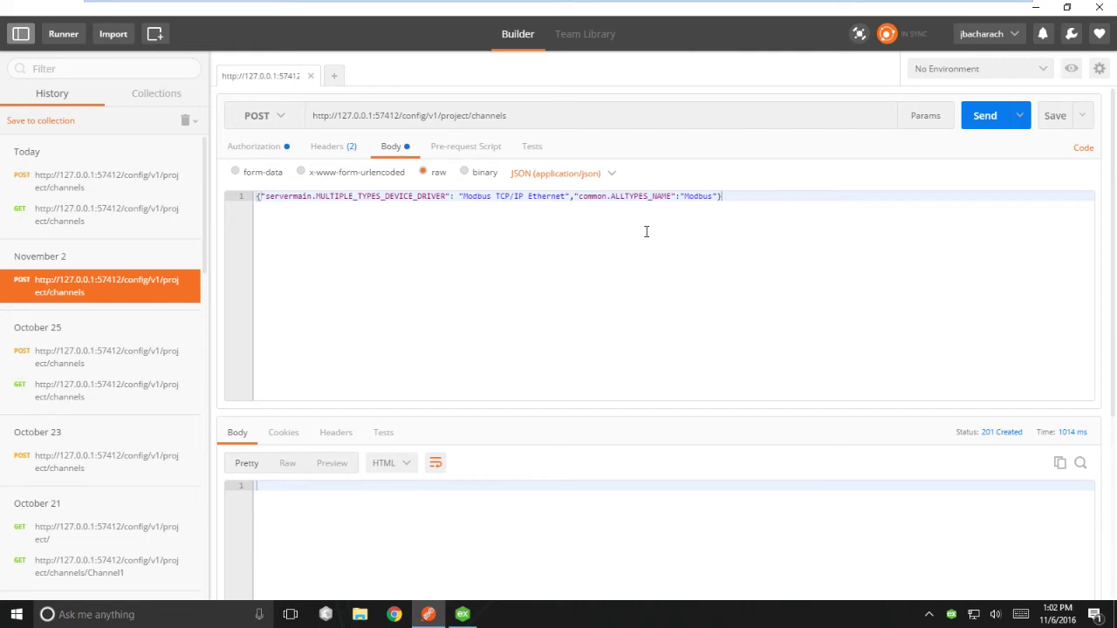
Step: Minimize Postman to reveal the V6 Web Config Client page in Firefox
{"action": "left_click", "coordinate": [1035, 7]}
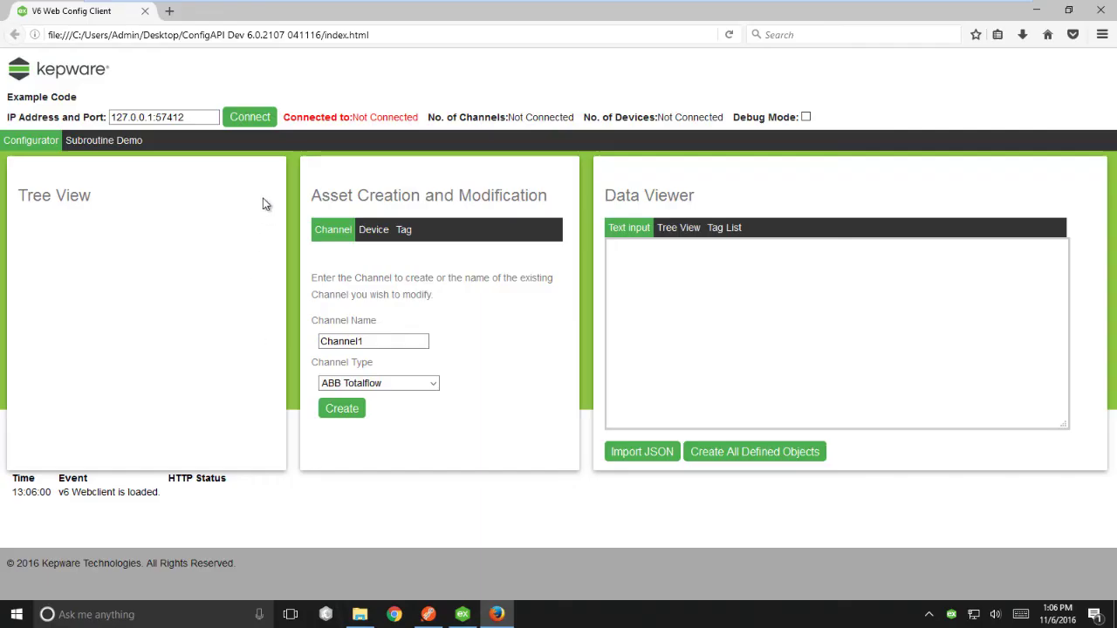
Step: Connect to 127.0.0.1:57412 and inspect Data Type Examples, 16 Bit Device, Device1 and Modbus
{"action": "left_click", "coordinate": [255, 119]}
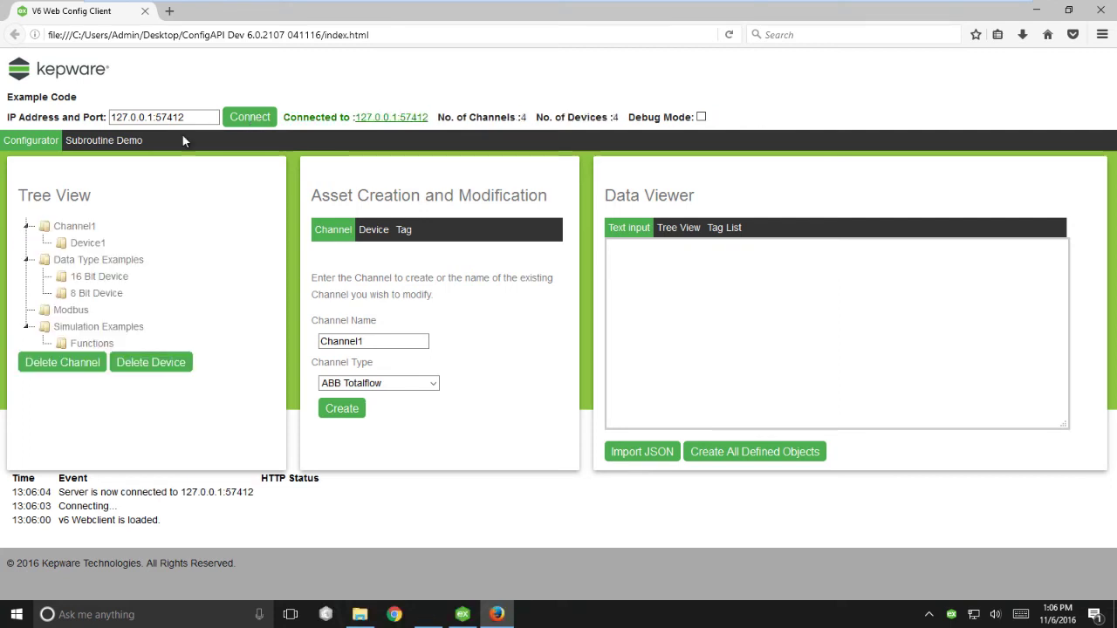
{"action": "left_click", "coordinate": [142, 264]}
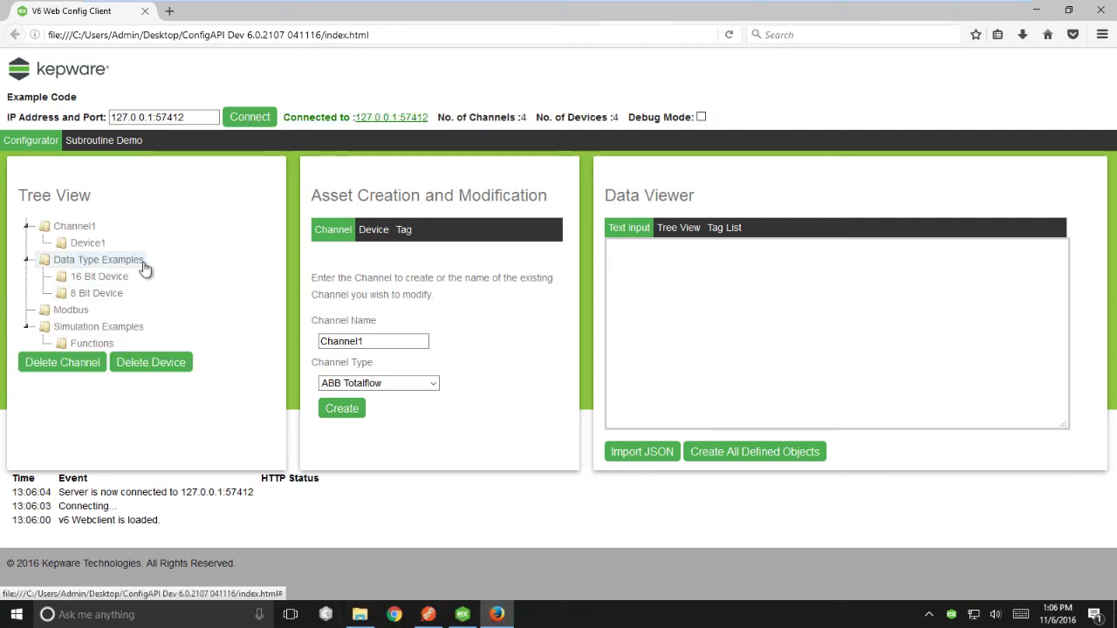
{"action": "left_click", "coordinate": [98, 277]}
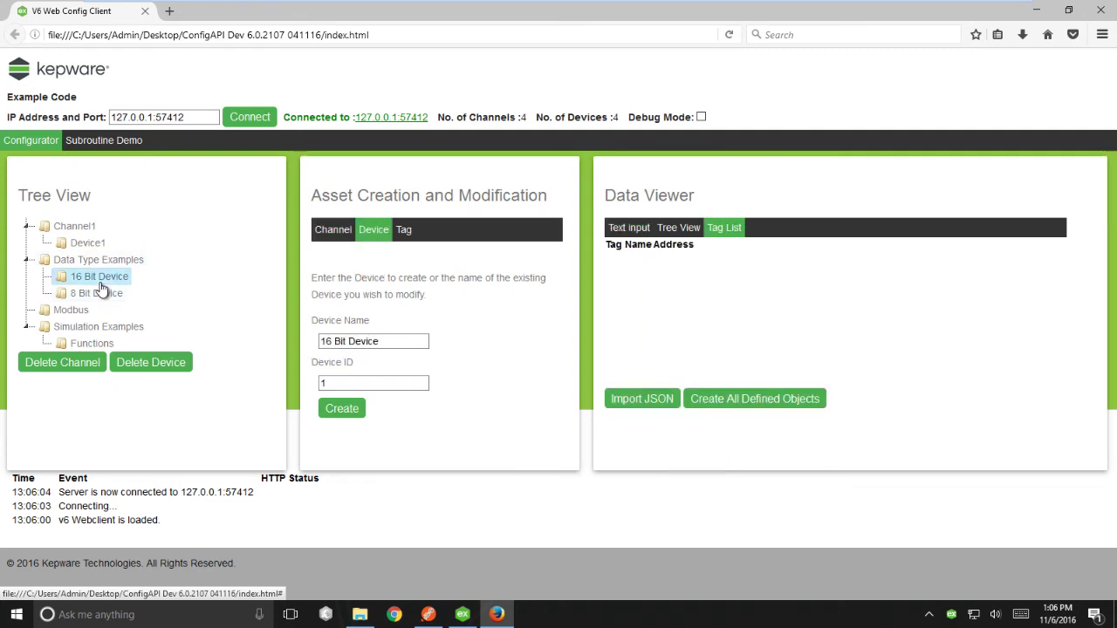
{"action": "left_click", "coordinate": [96, 245]}
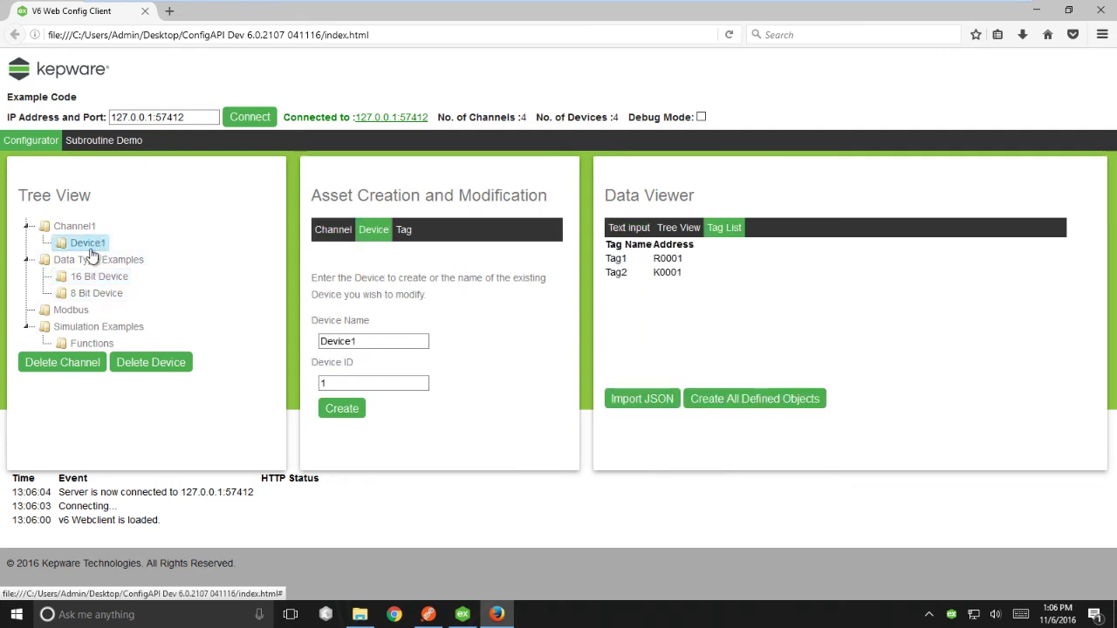
{"action": "left_click", "coordinate": [73, 311]}
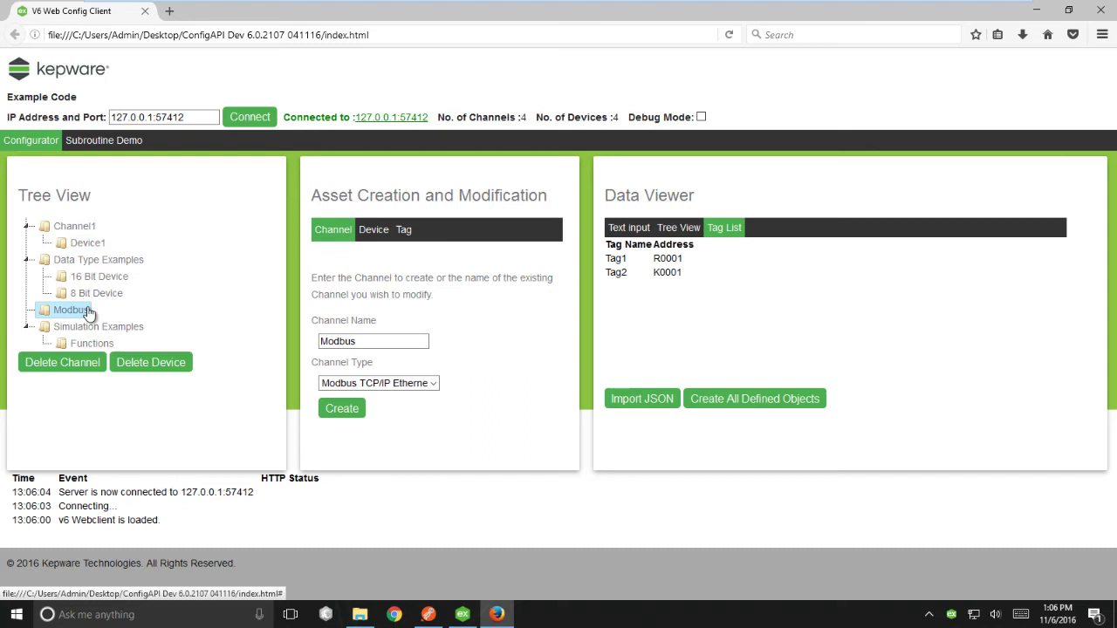
Step: Create Device1 with ID 10.10.100.10.1 under the Modbus channel
{"action": "left_click", "coordinate": [374, 230]}
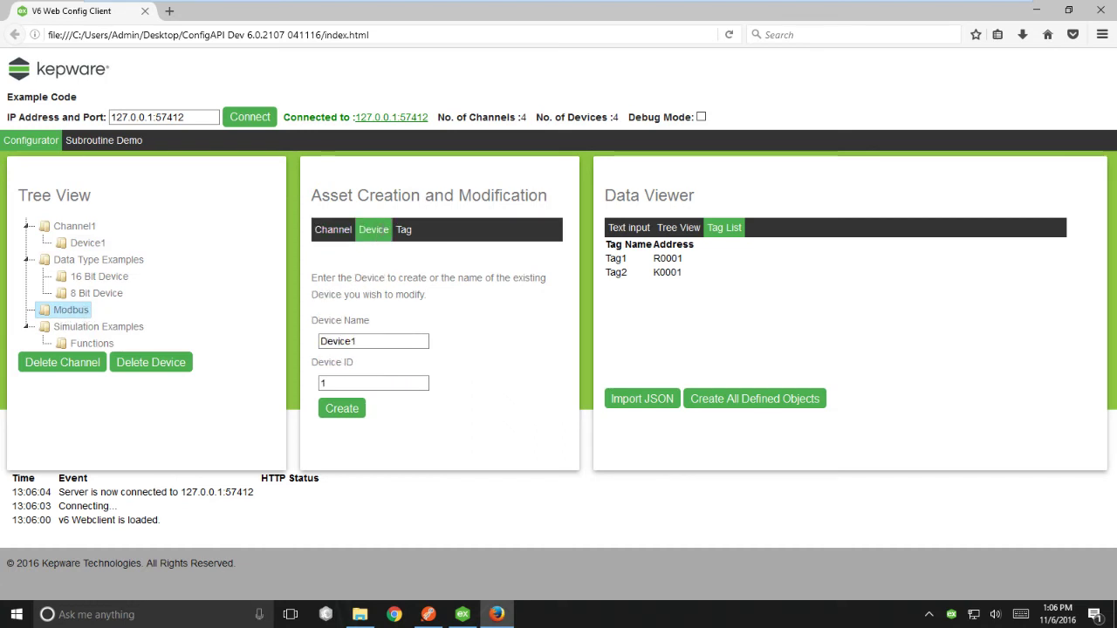
{"action": "left_click", "coordinate": [345, 381]}
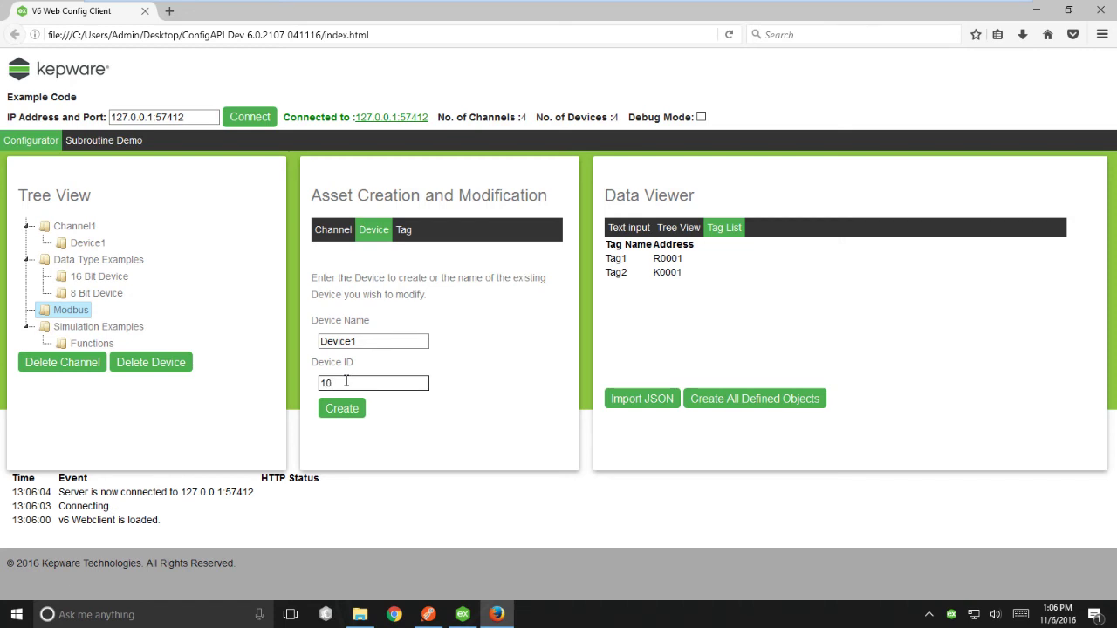
{"action": "type", "text": "0.10.100.10.1"}
{"action": "left_click", "coordinate": [342, 409]}
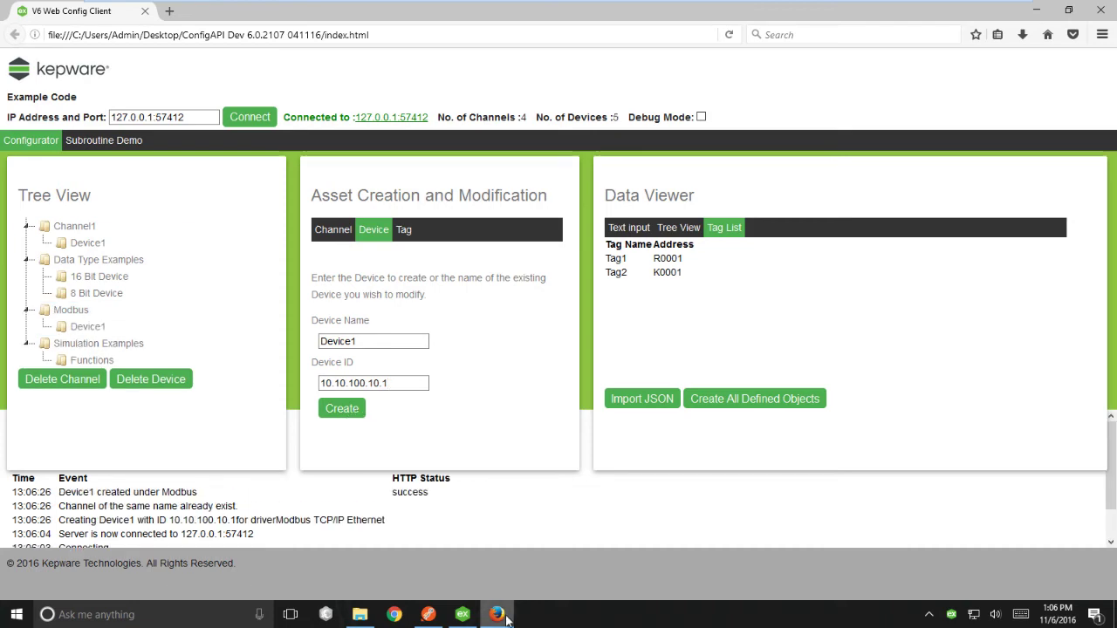
Step: Verify Device1 under Modbus in KEPServerEX, then return to the web client
{"action": "left_click", "coordinate": [469, 619]}
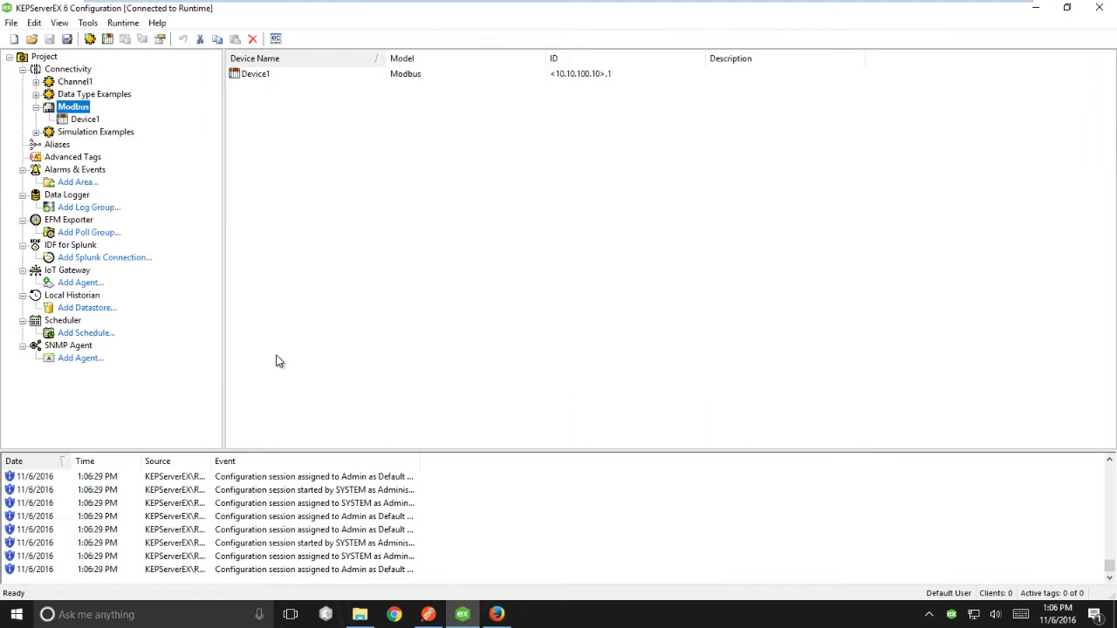
{"action": "left_click", "coordinate": [85, 119]}
{"action": "key", "text": "alt+Tab"}
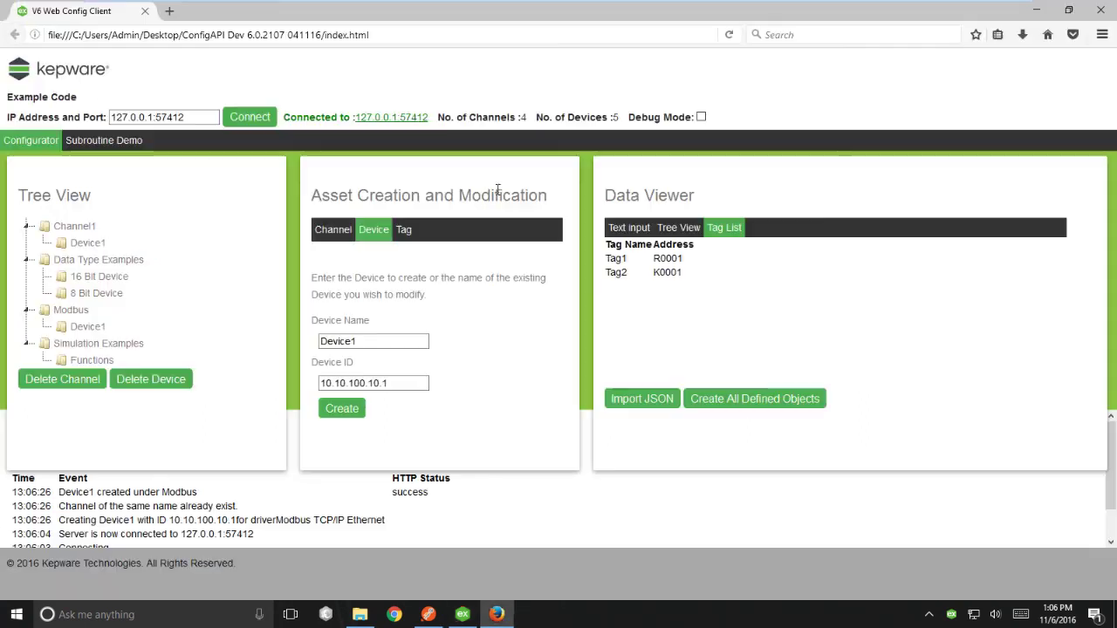
Step: Create Tag1 at address 400001 under Modbus Device1 from the Tag tab
{"action": "left_click", "coordinate": [406, 229]}
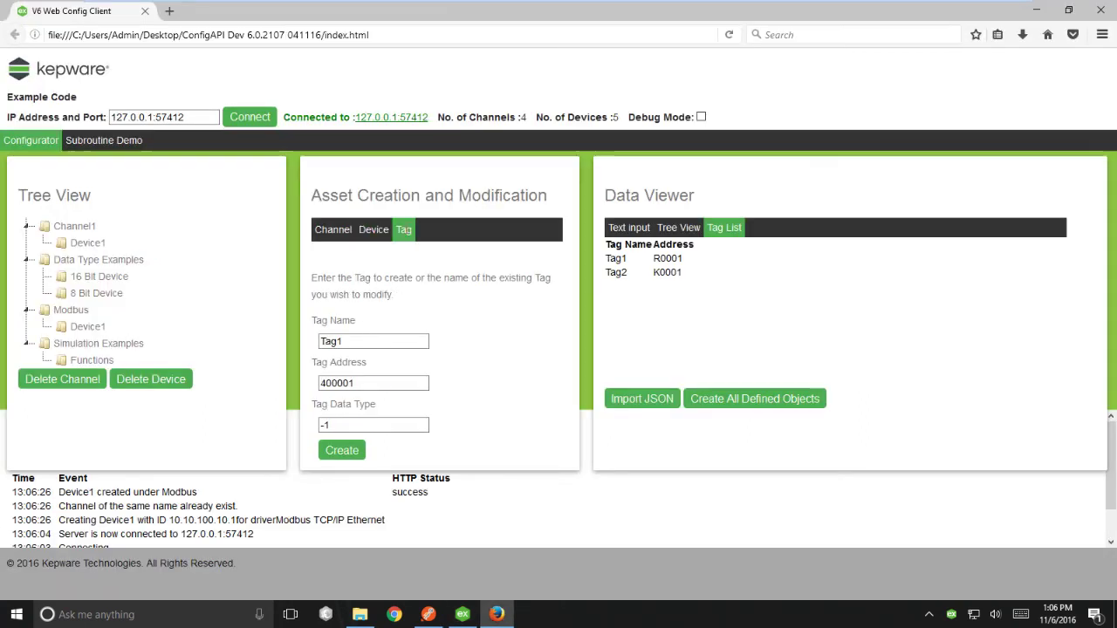
{"action": "left_click", "coordinate": [337, 426]}
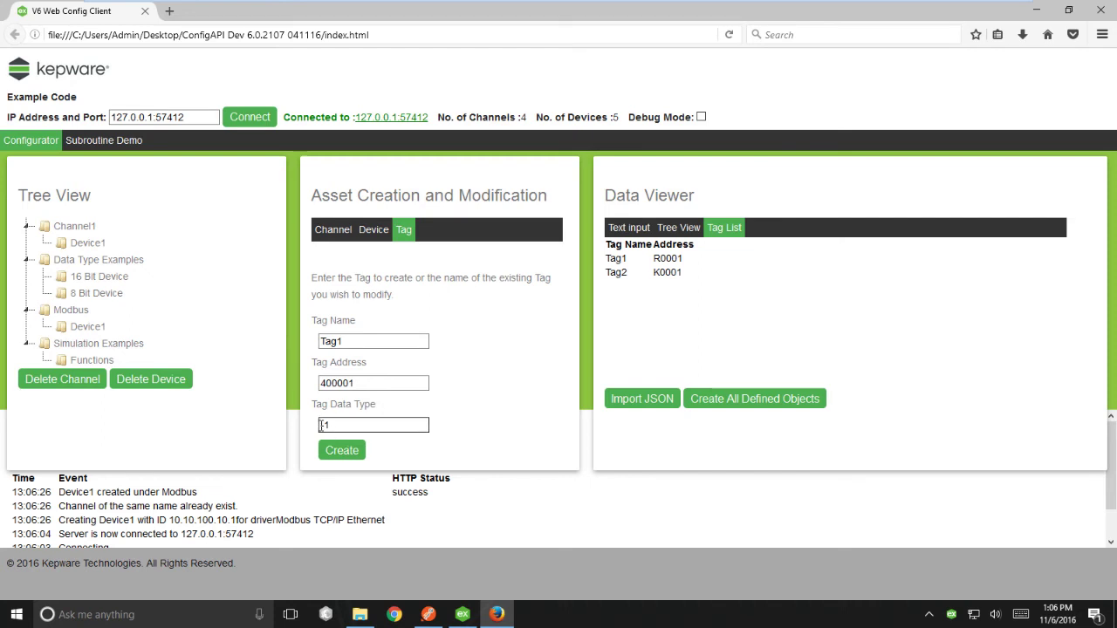
{"action": "left_click", "coordinate": [355, 457]}
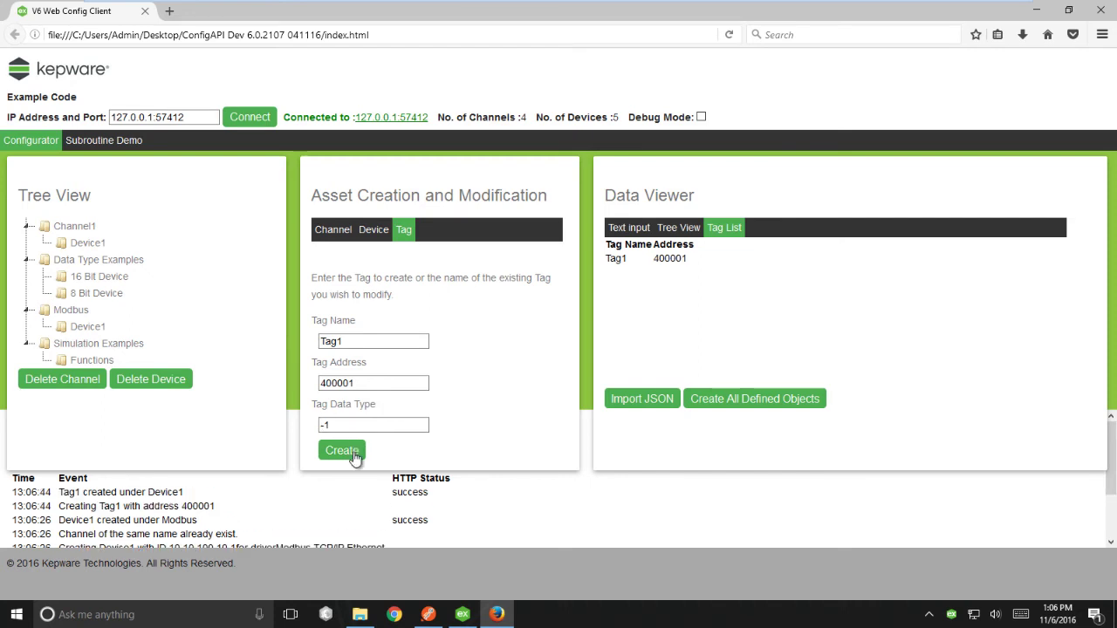
Step: Check in KEPServerEX that Tag1 is a Word tag, then minimize the server window
{"action": "mouse_move", "coordinate": [463, 615]}
{"action": "left_click", "coordinate": [468, 566]}
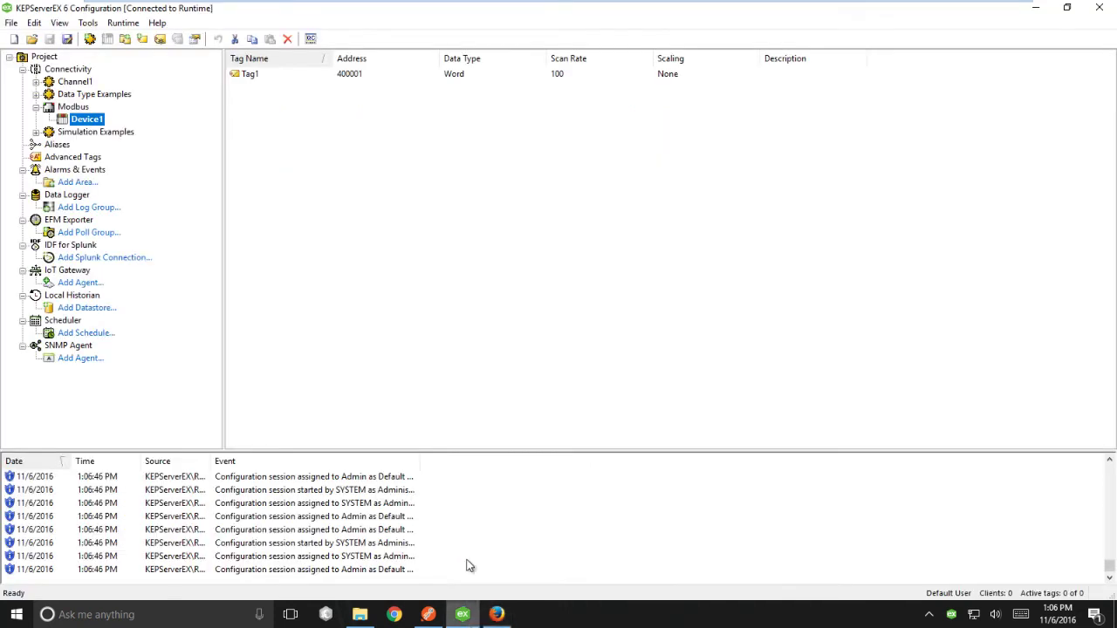
{"action": "left_click", "coordinate": [485, 75]}
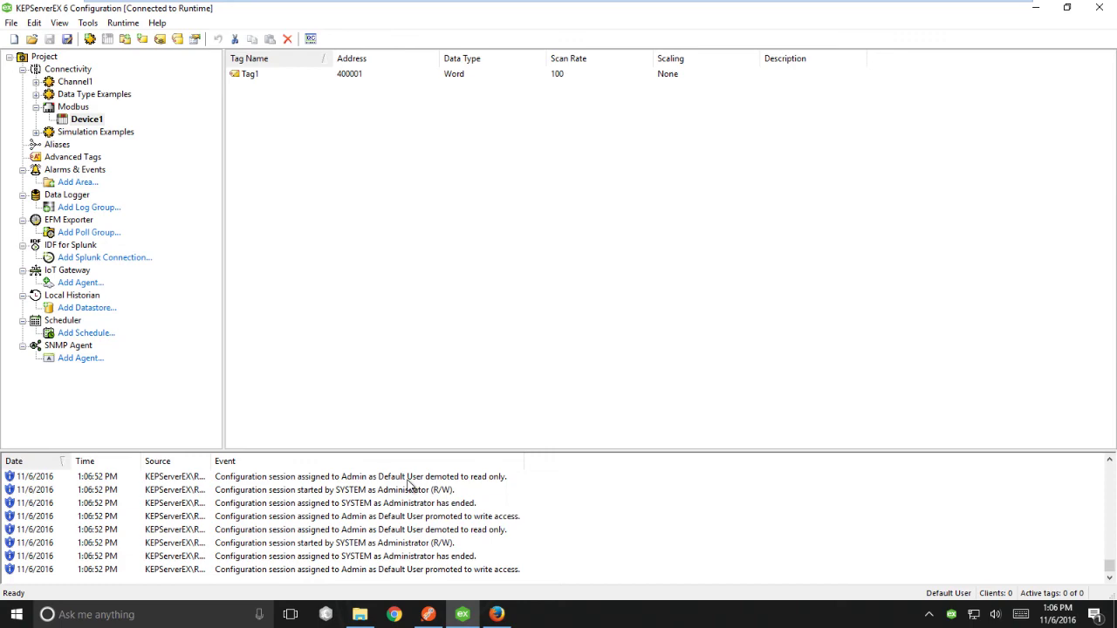
{"action": "left_click", "coordinate": [1036, 9]}
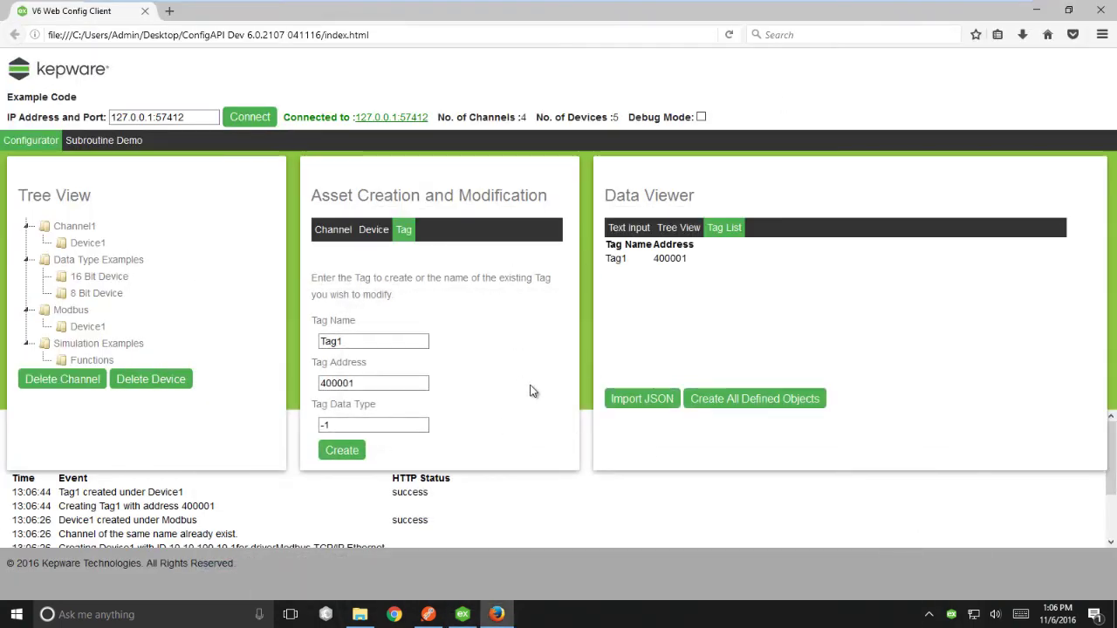
Step: Import the first example JSON file into the web client and view it as text
{"action": "left_click", "coordinate": [332, 229]}
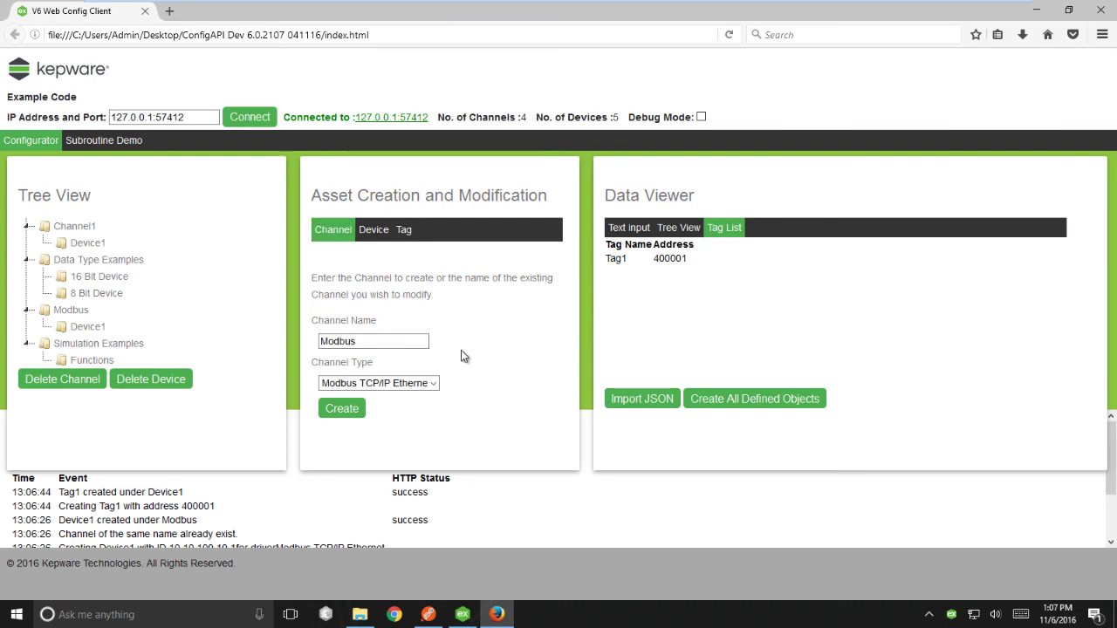
{"action": "left_click", "coordinate": [360, 614]}
{"action": "left_click", "coordinate": [173, 266]}
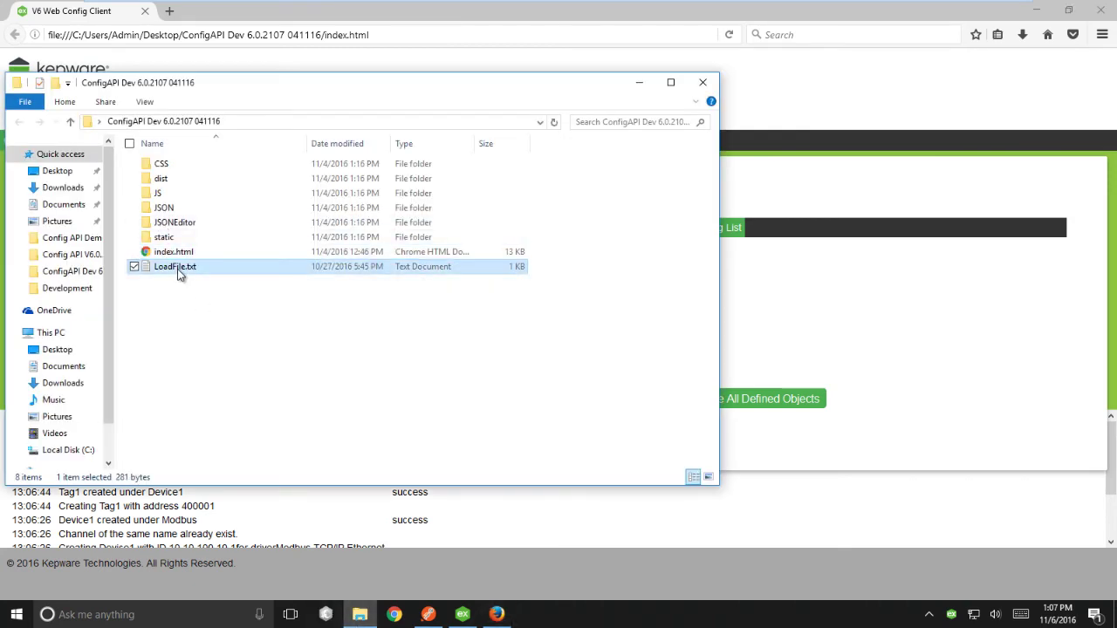
{"action": "left_click", "coordinate": [639, 84]}
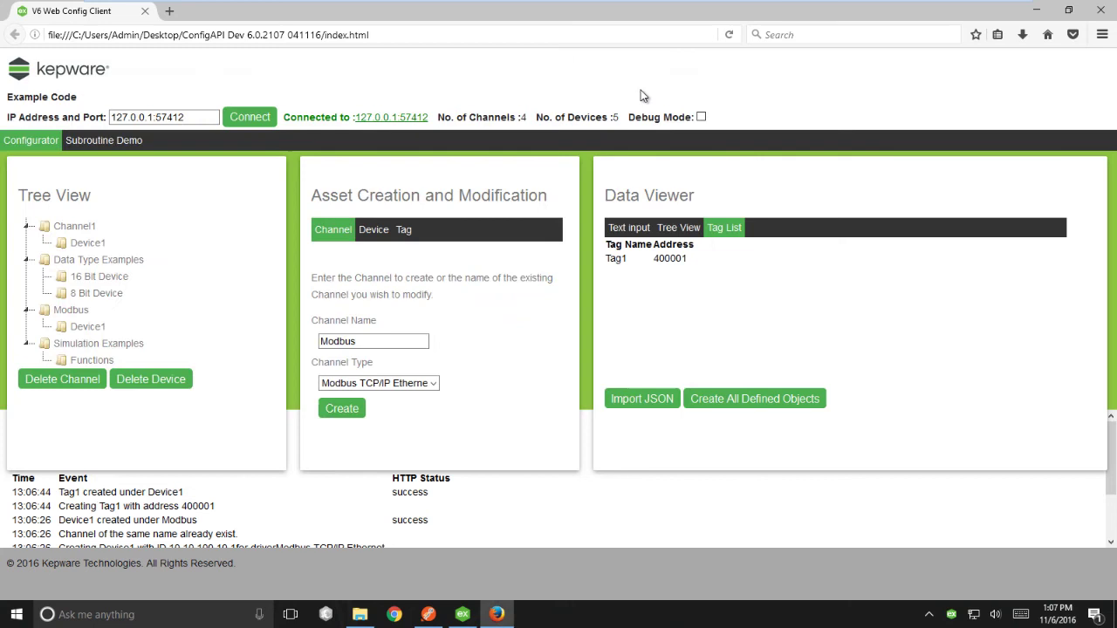
{"action": "left_click", "coordinate": [653, 401]}
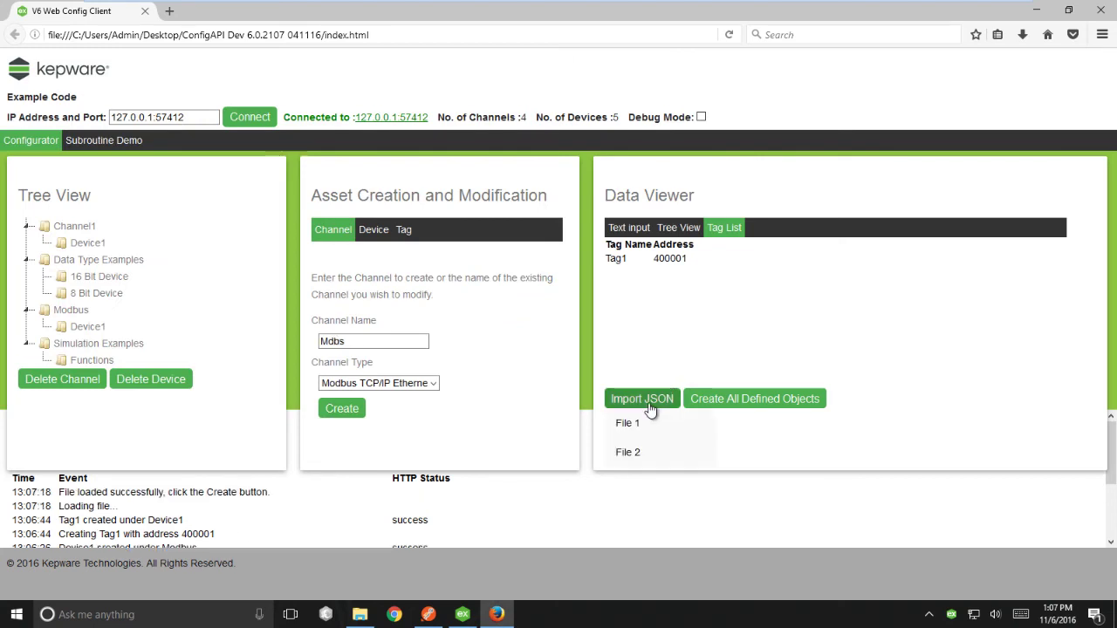
{"action": "left_click", "coordinate": [638, 228]}
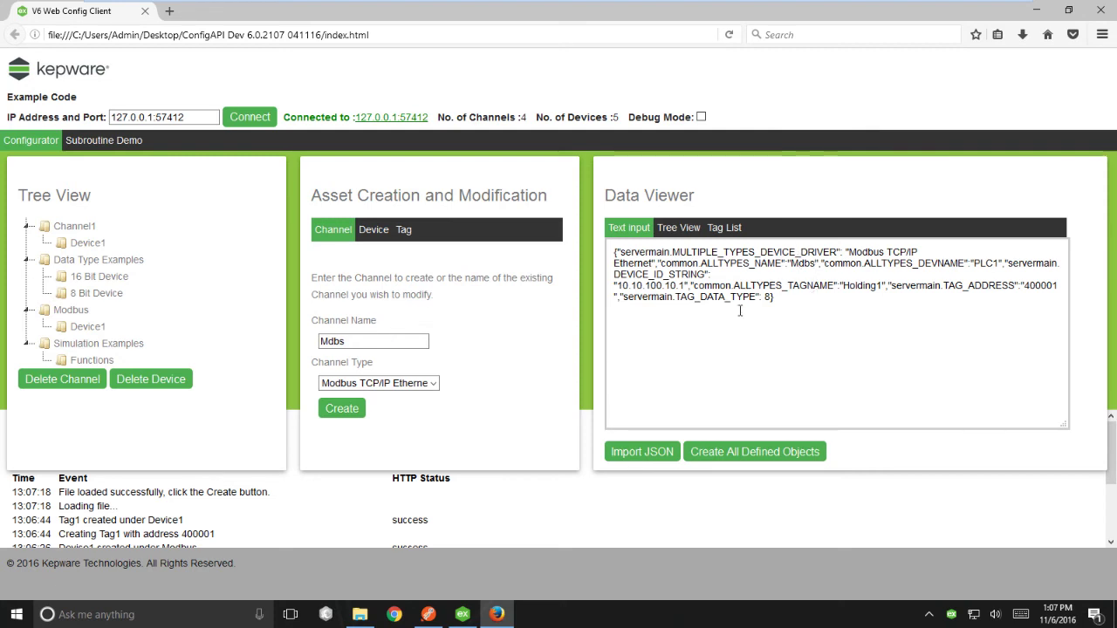
Step: Create channel Mdbs and tag Holding1 under PLC1 from the imported JSON, then open KEPServerEX
{"action": "left_click", "coordinate": [375, 229]}
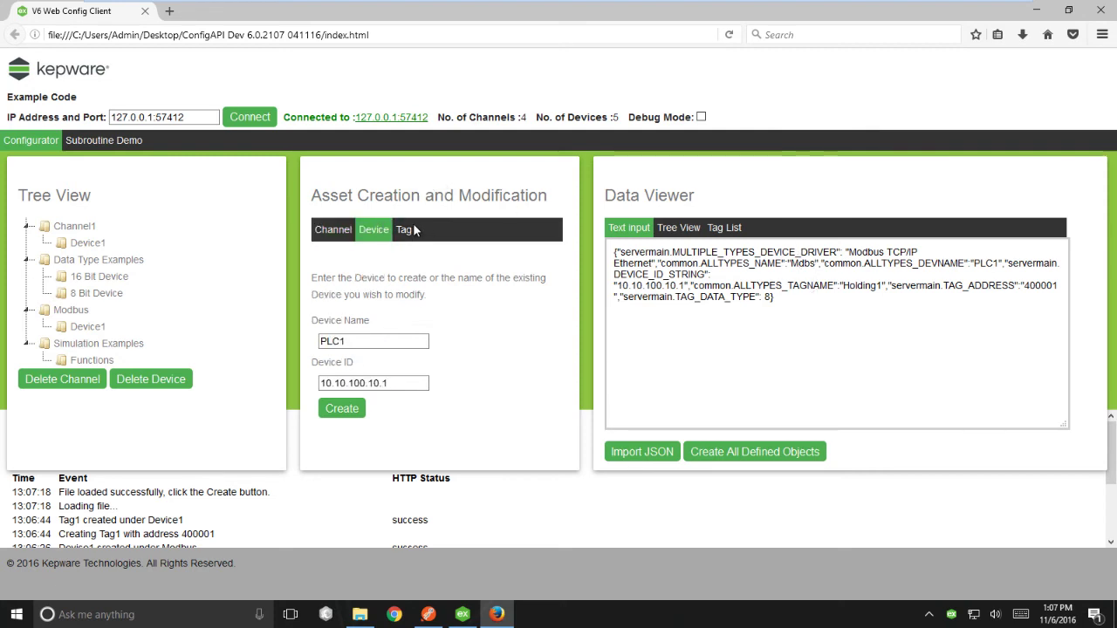
{"action": "left_click", "coordinate": [404, 229]}
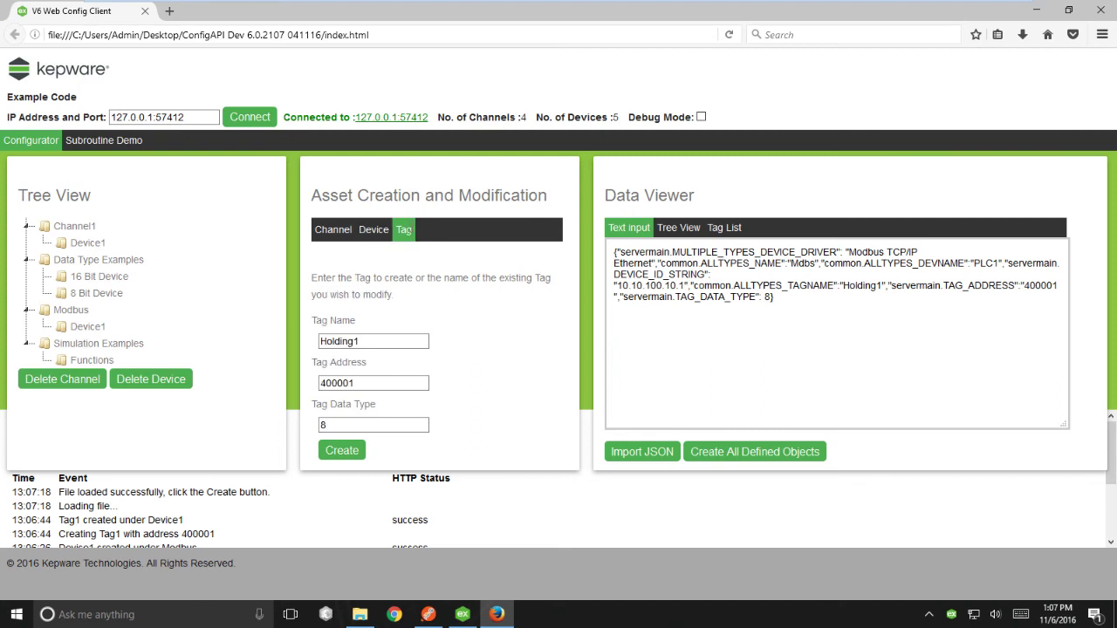
{"action": "left_click", "coordinate": [341, 229]}
{"action": "left_click", "coordinate": [355, 418]}
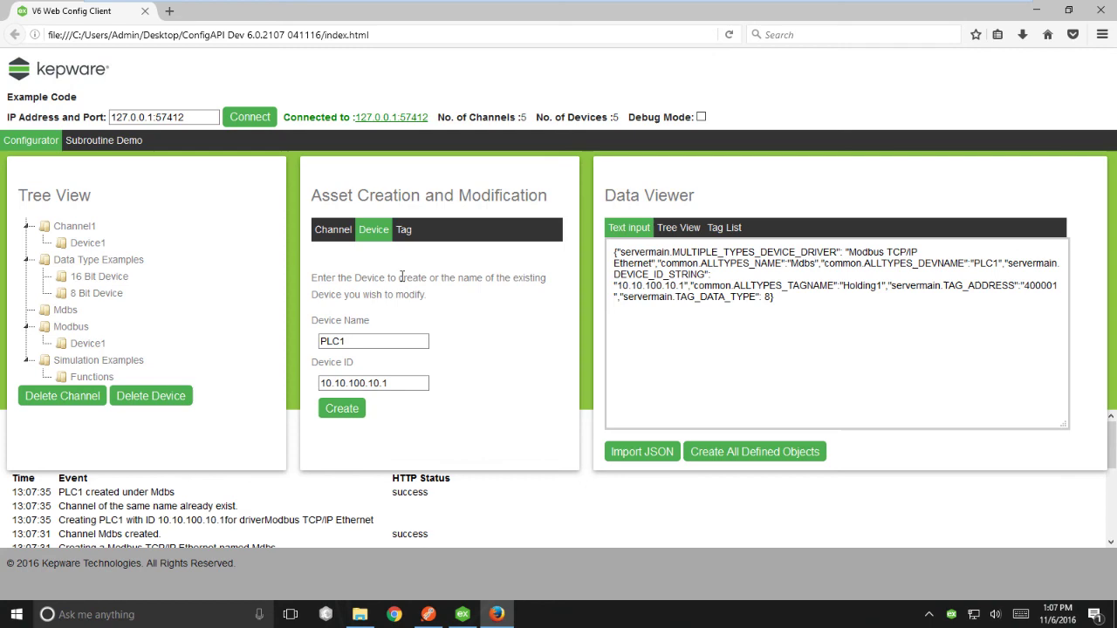
{"action": "left_click", "coordinate": [403, 230]}
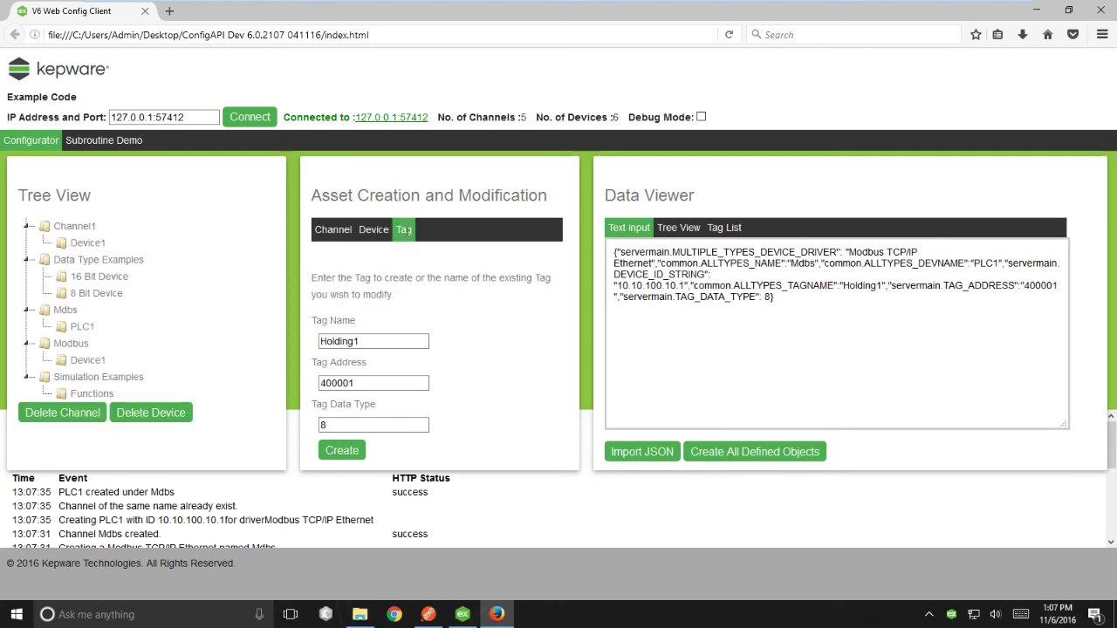
{"action": "left_click", "coordinate": [341, 450]}
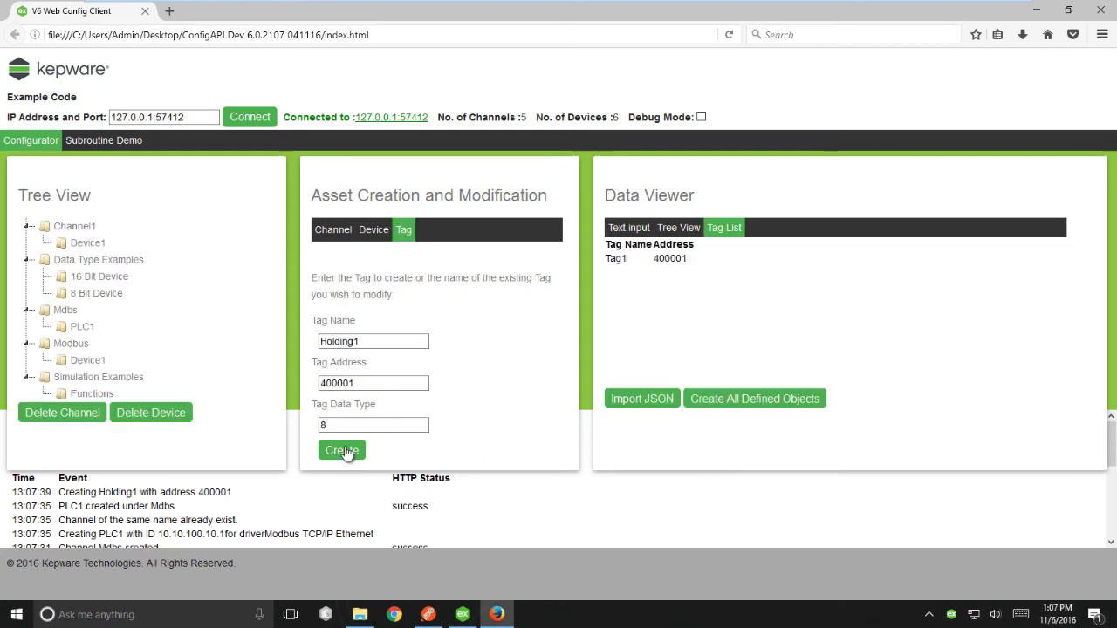
{"action": "left_click", "coordinate": [463, 614]}
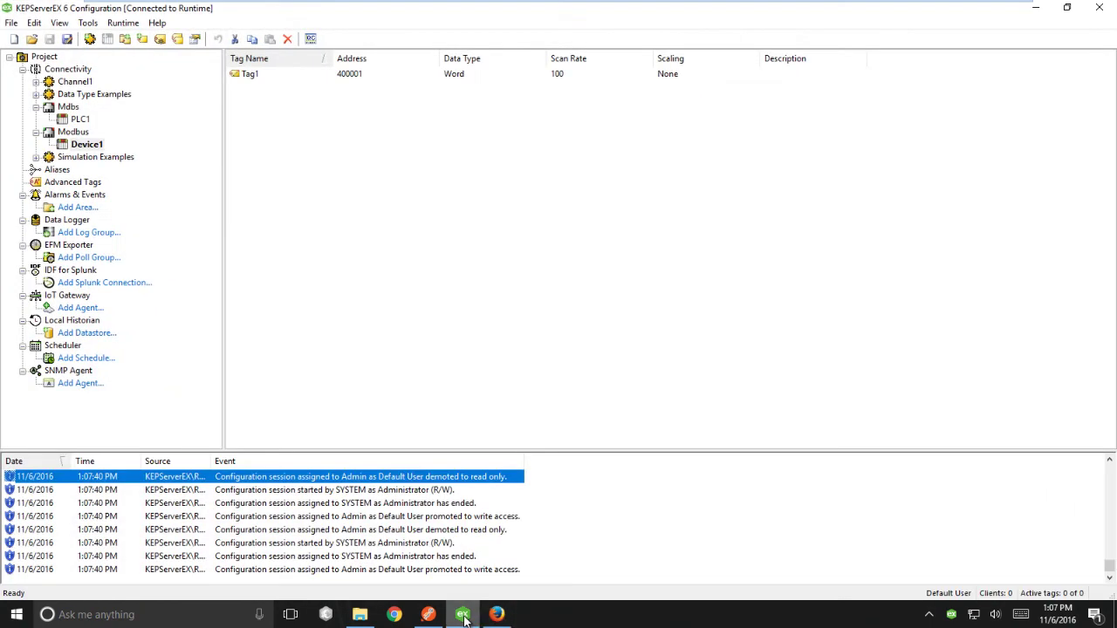
Step: Check that Mdbs/PLC1 holds Holding1 at 400001 as a Word, then return to Firefox
{"action": "left_click", "coordinate": [75, 108]}
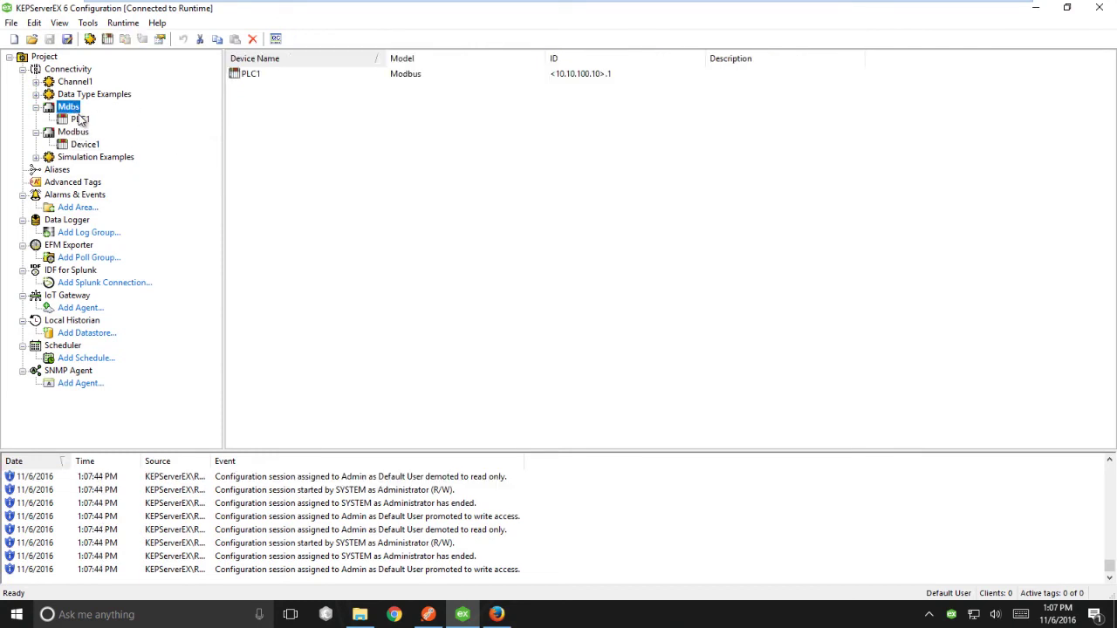
{"action": "left_click", "coordinate": [79, 120]}
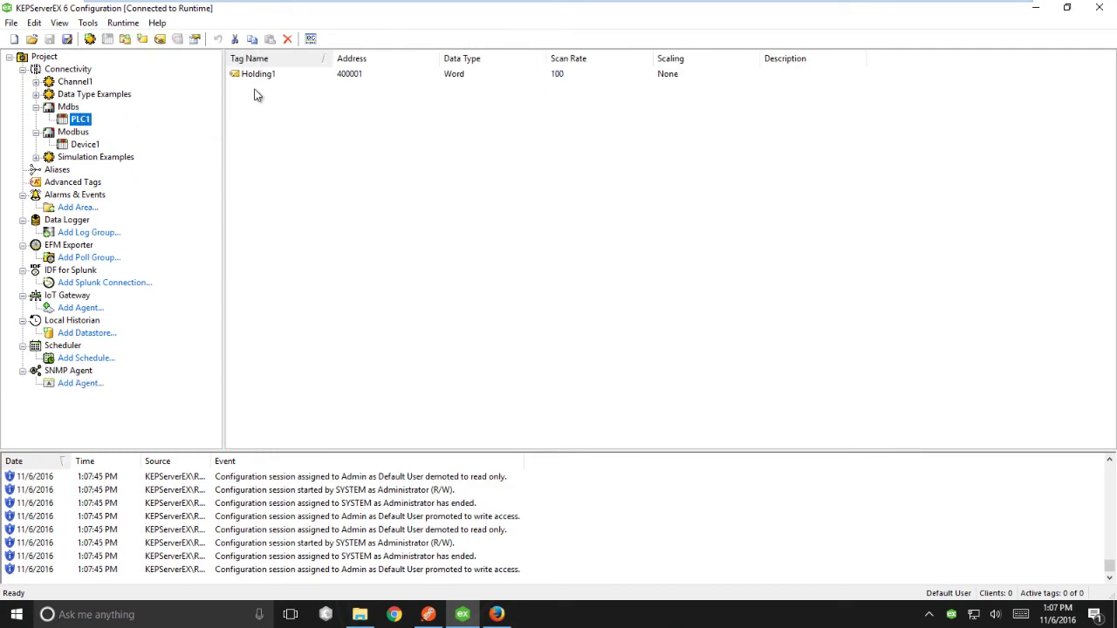
{"action": "key", "text": "alt+Tab"}
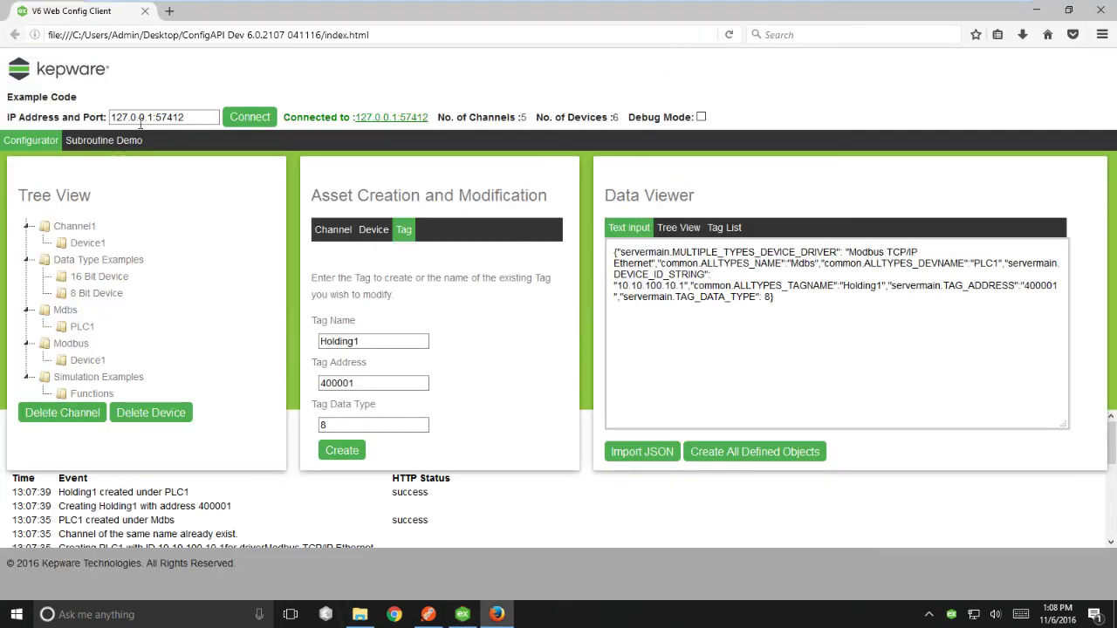
{"action": "left_click_drag", "start_coordinate": [188, 117], "coordinate": [93, 128]}
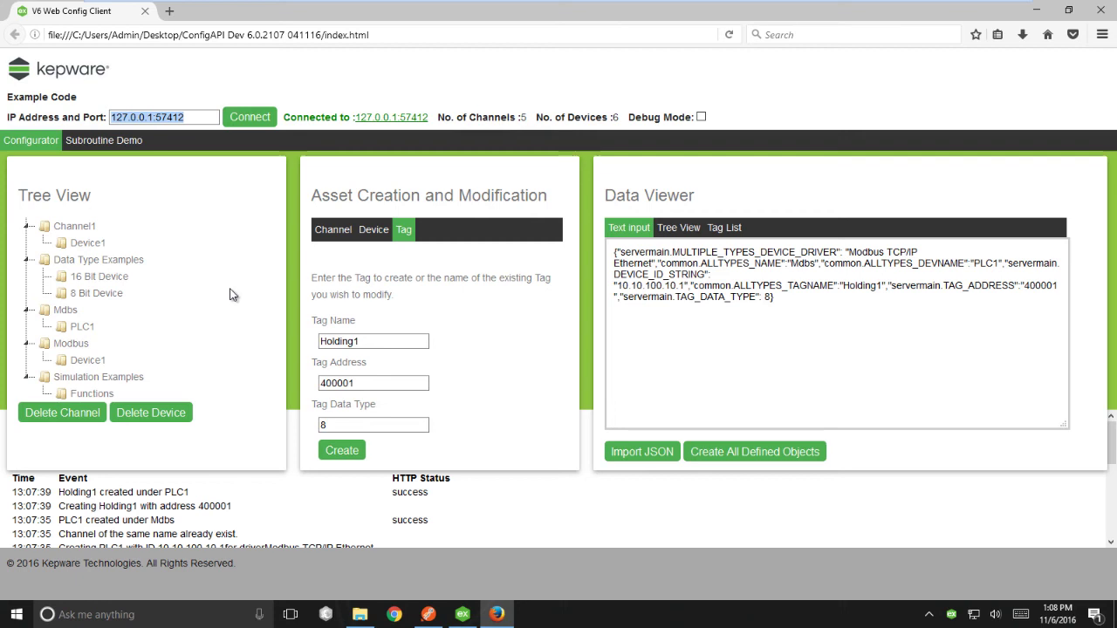
{"action": "mouse_move", "coordinate": [789, 4]}
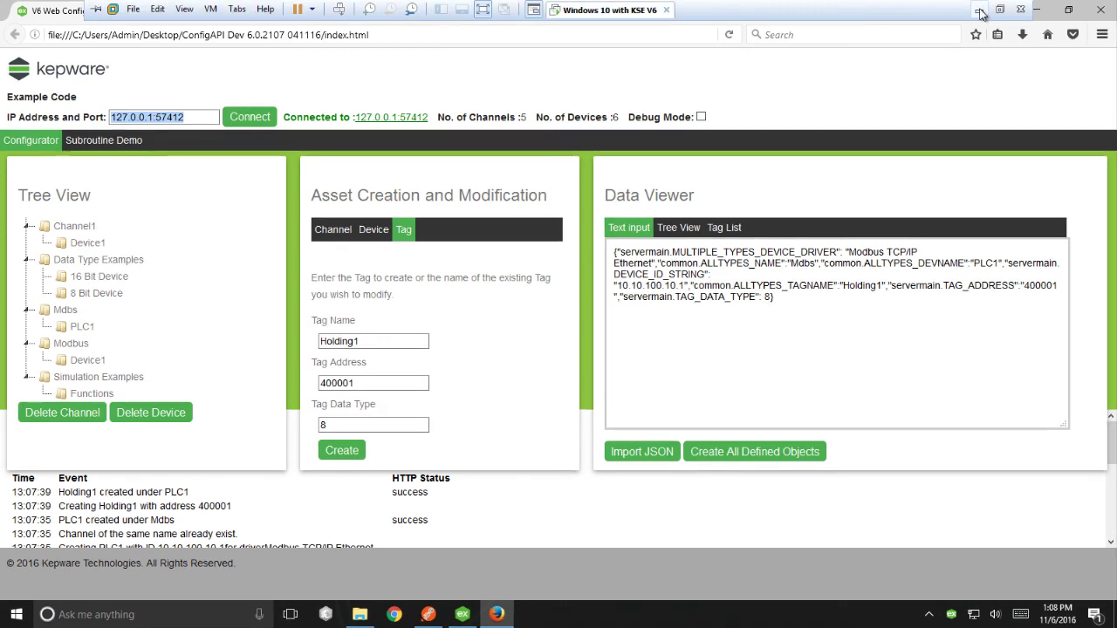